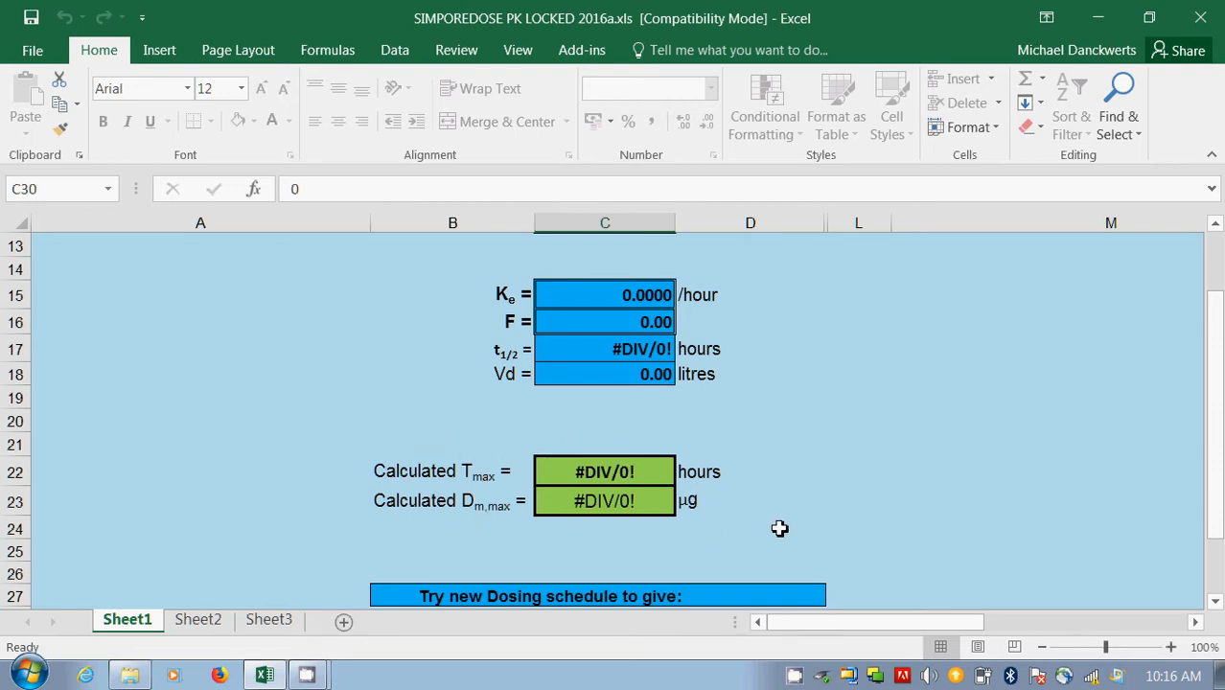
Set the desired Cmax to 90 µg/l and the desired Cmin to 40 µg/l.
scroll(787, 428, down, 2)
scroll(787, 427, down, 1)
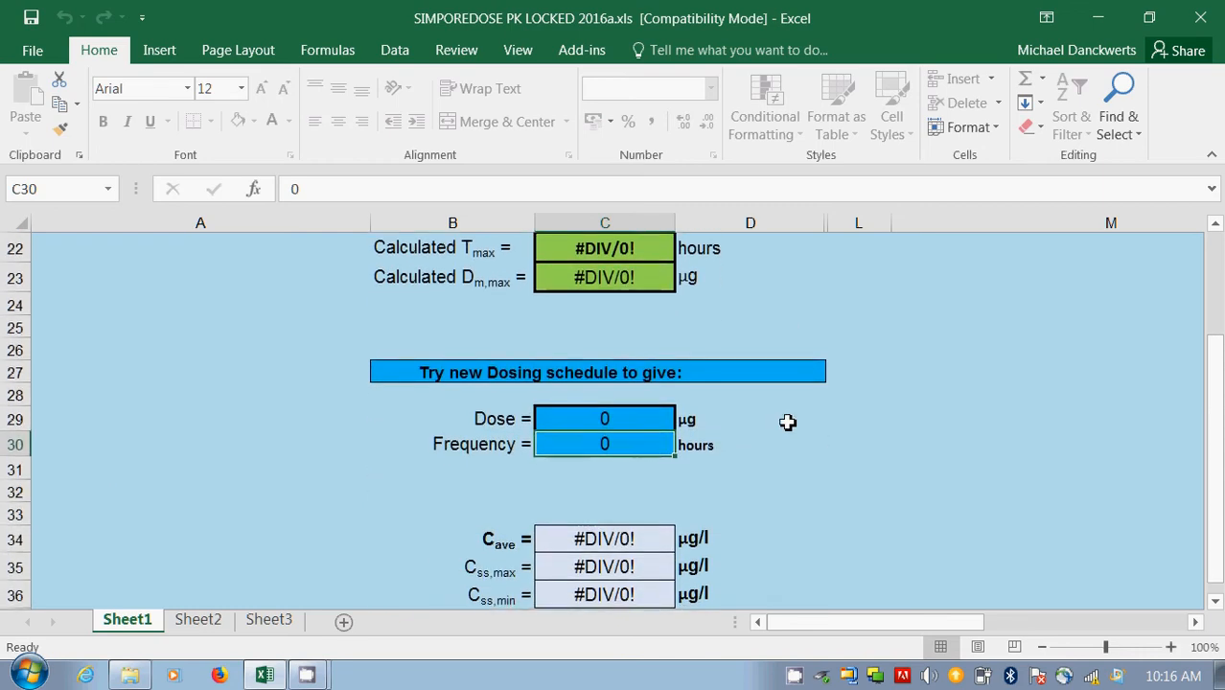
scroll(793, 419, down, 1)
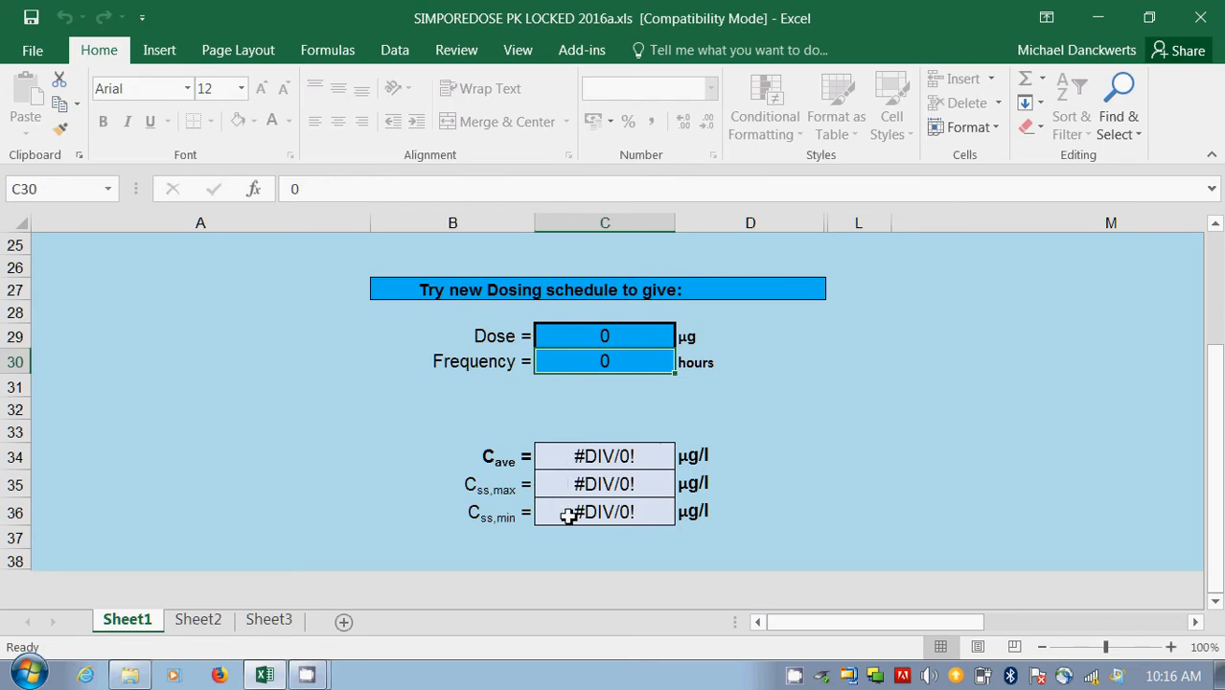
scroll(898, 432, up, 1)
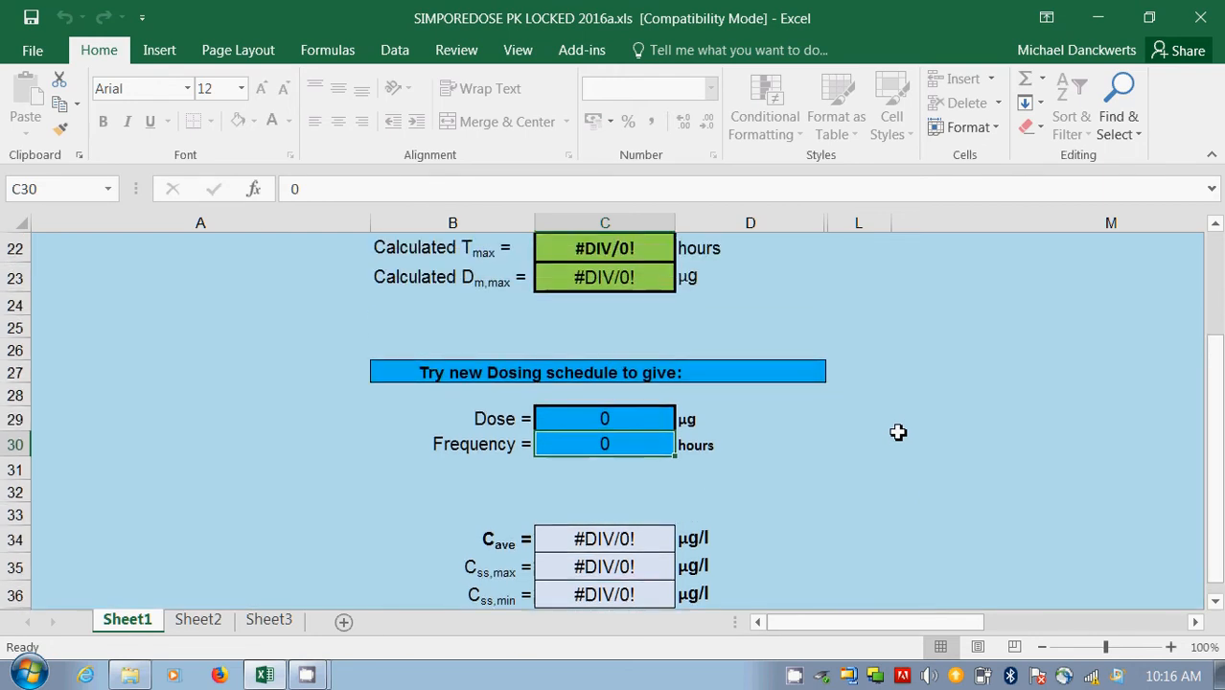
scroll(899, 432, up, 4)
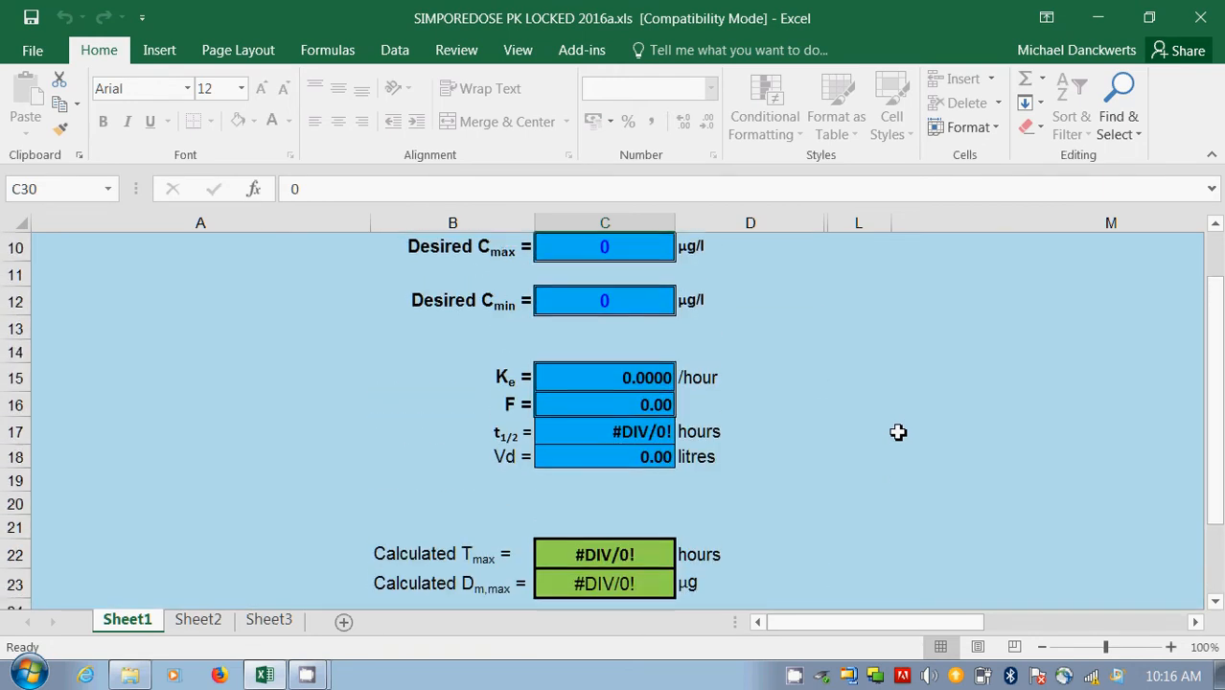
scroll(899, 432, up, 1)
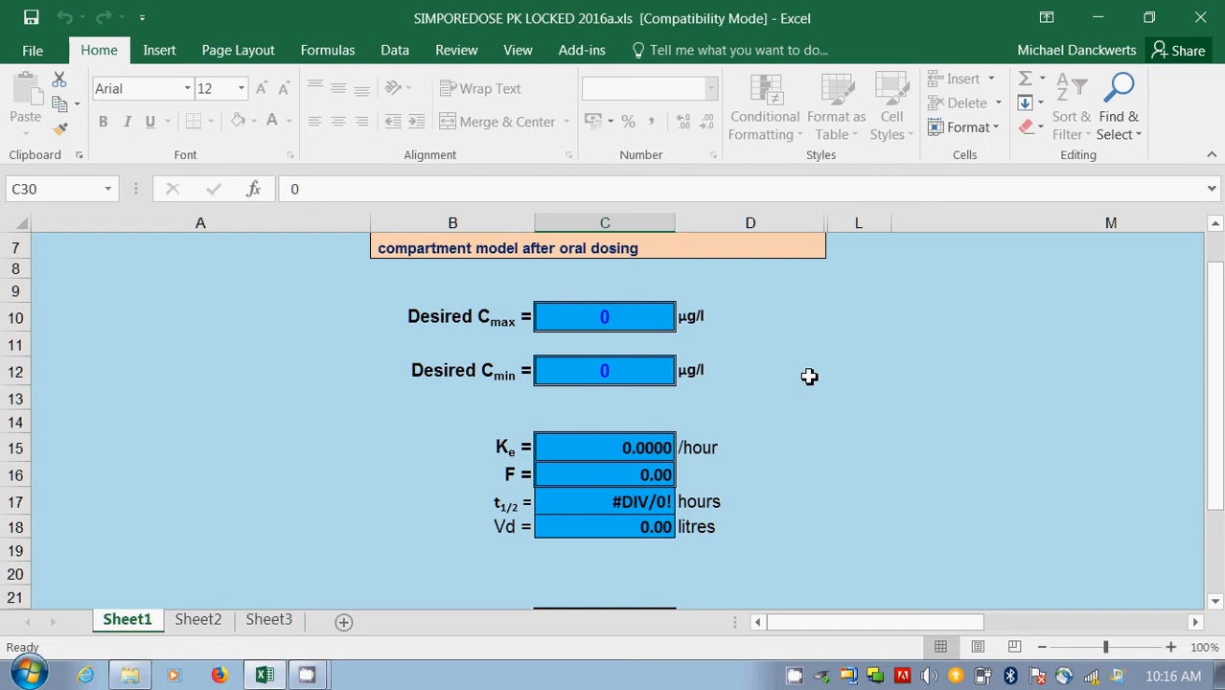
click(610, 317)
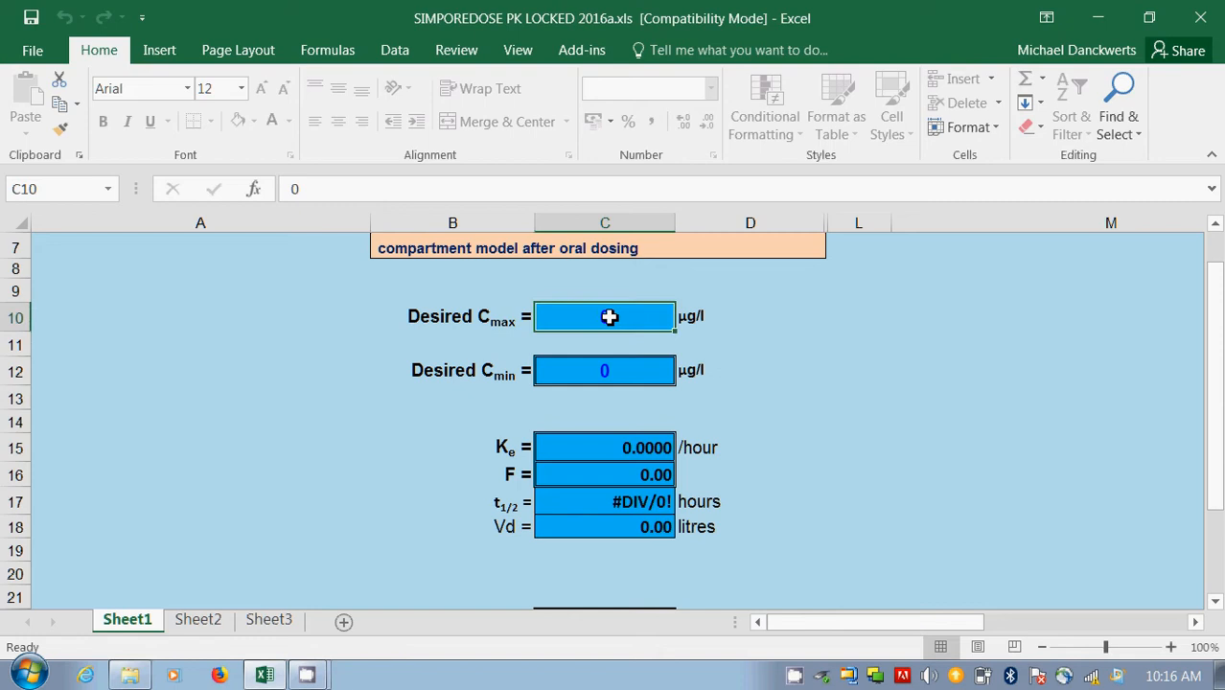
text(90)
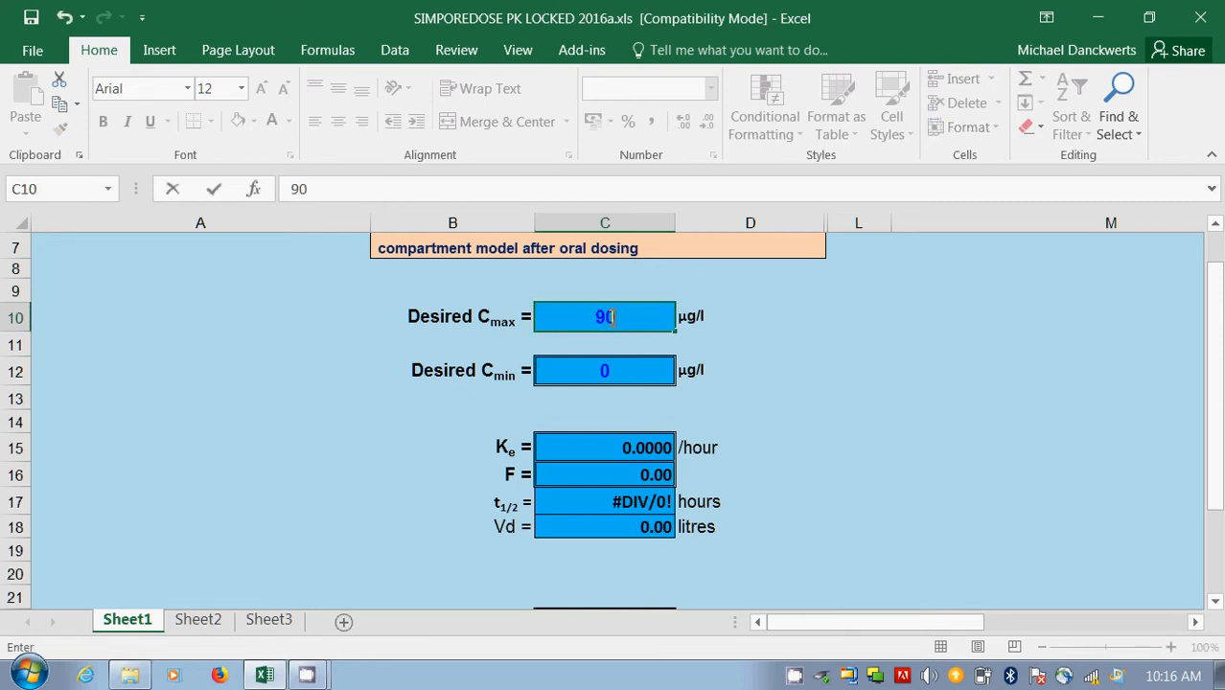
click(724, 353)
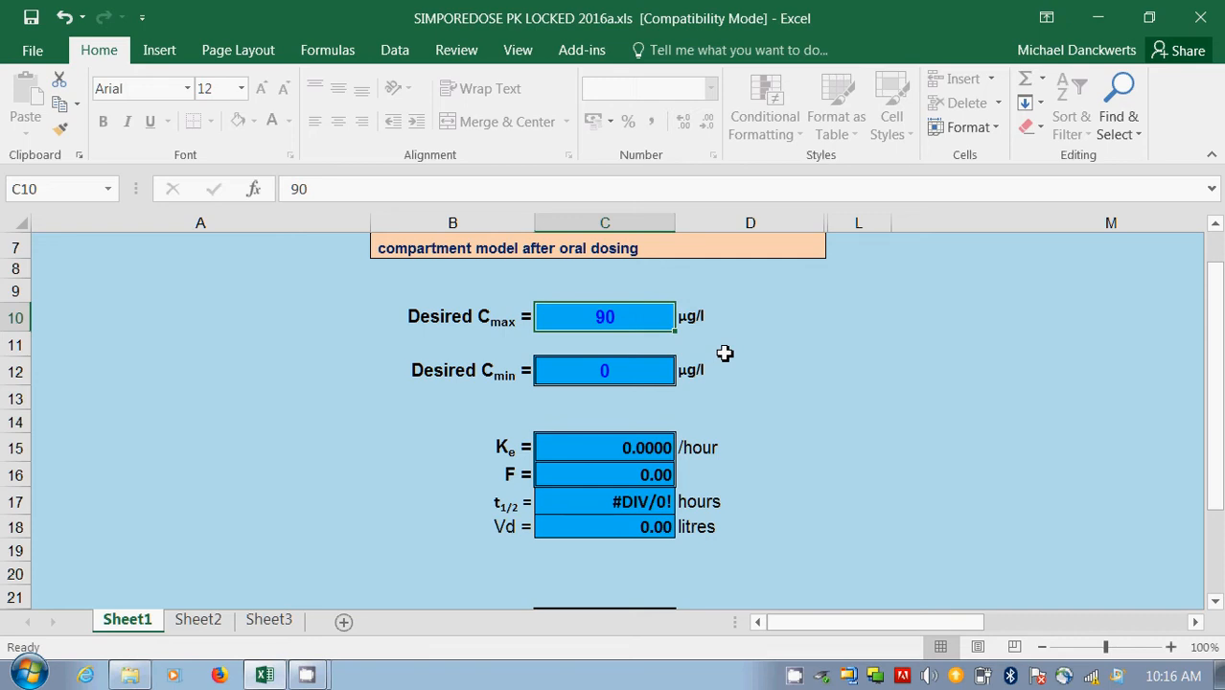
click(610, 367)
text(40)
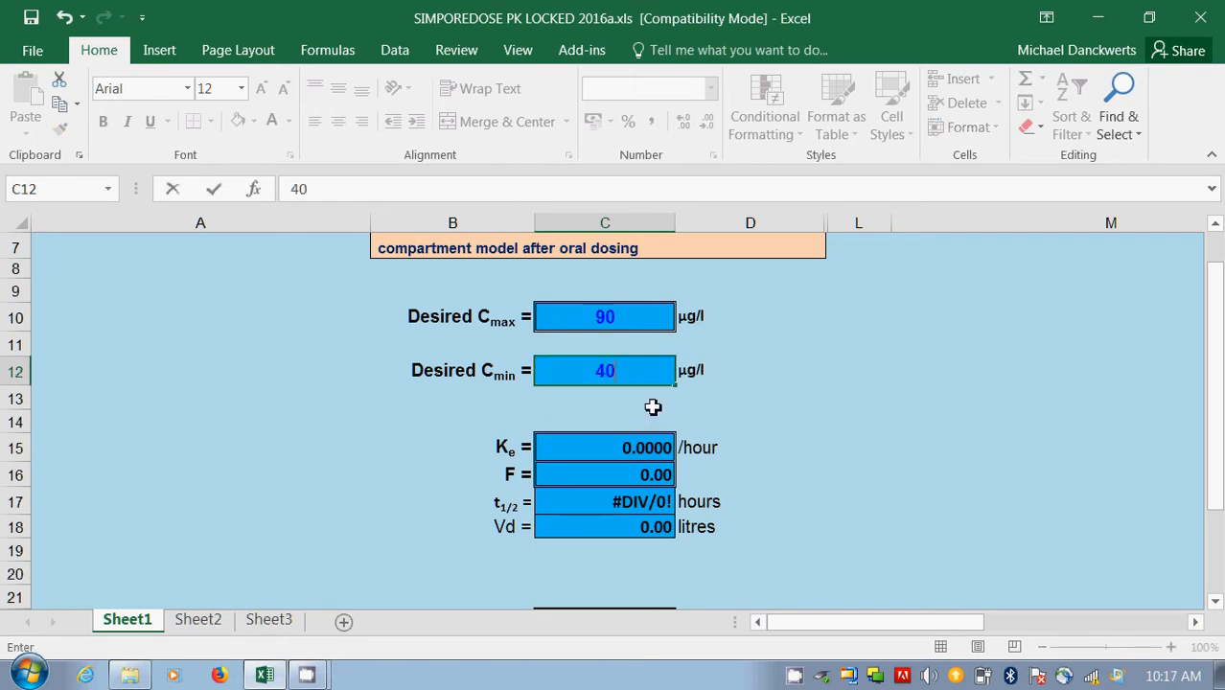
click(781, 452)
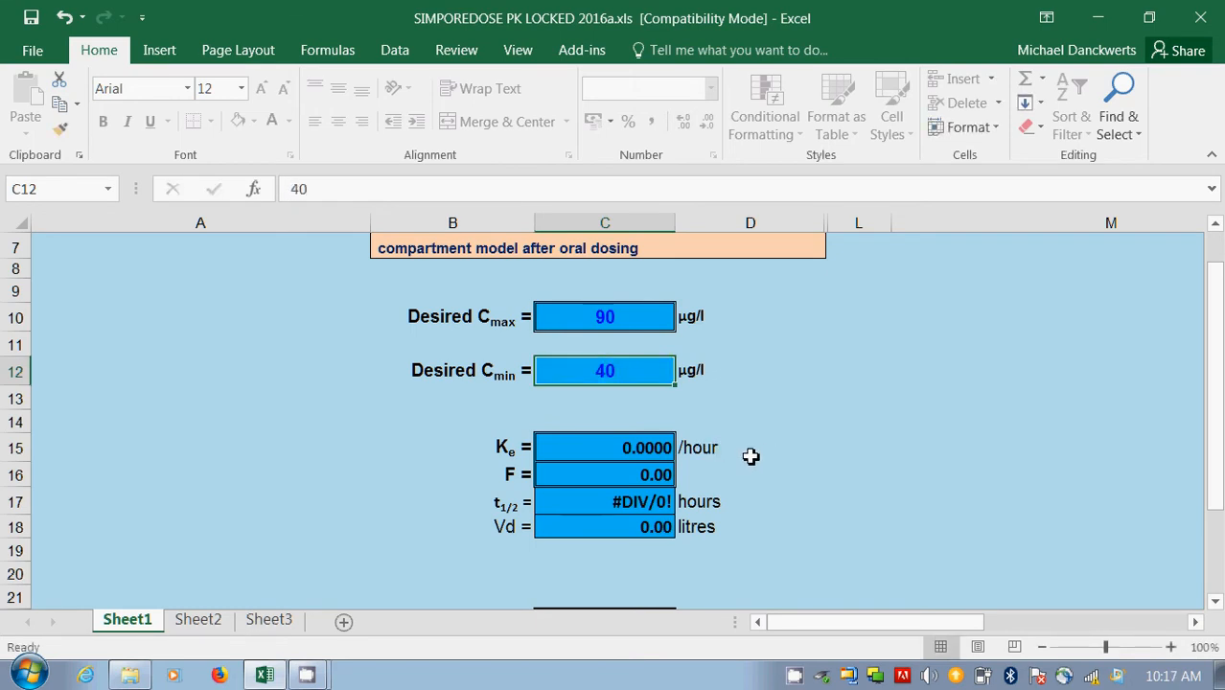
Set the elimination rate constant Ke in cell C15 to 0.0660 per hour.
click(644, 448)
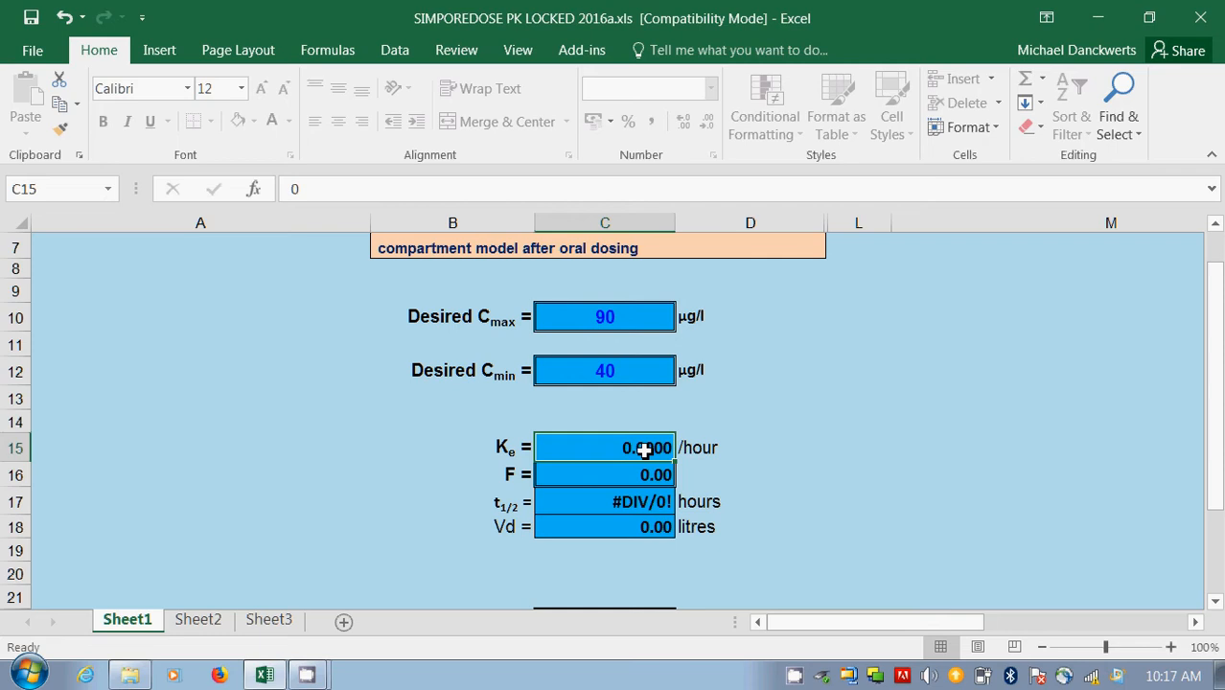
text(0)
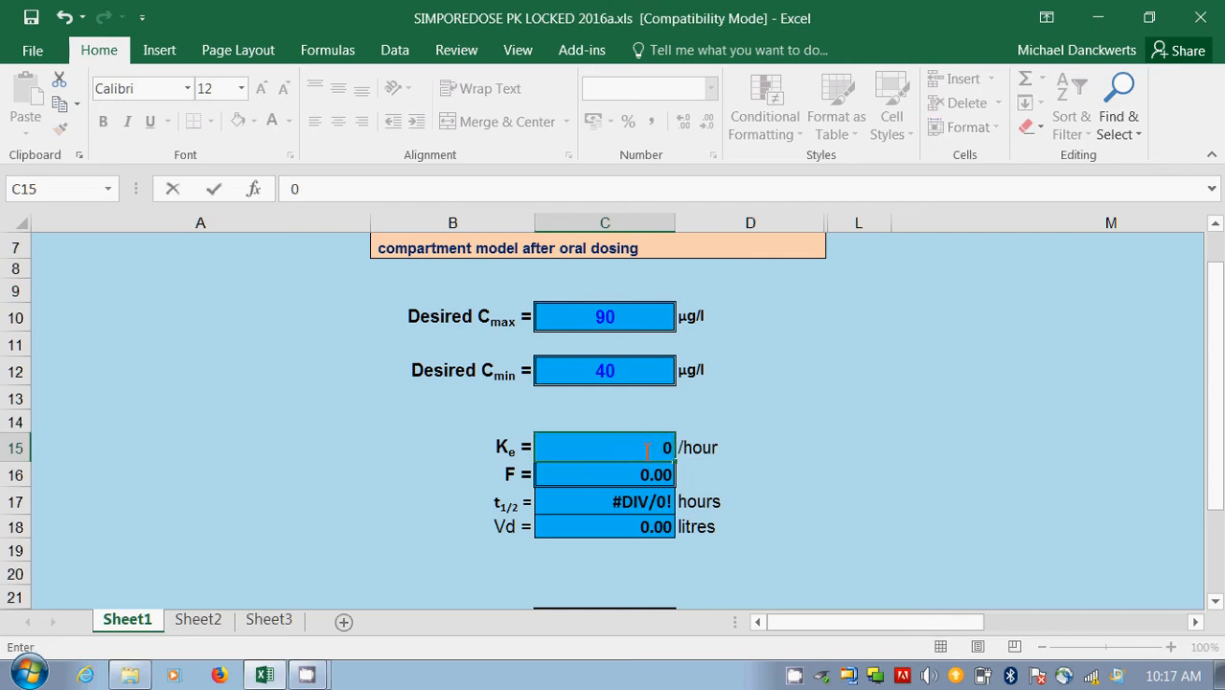
text(.0660)
key(ctrl+Return)
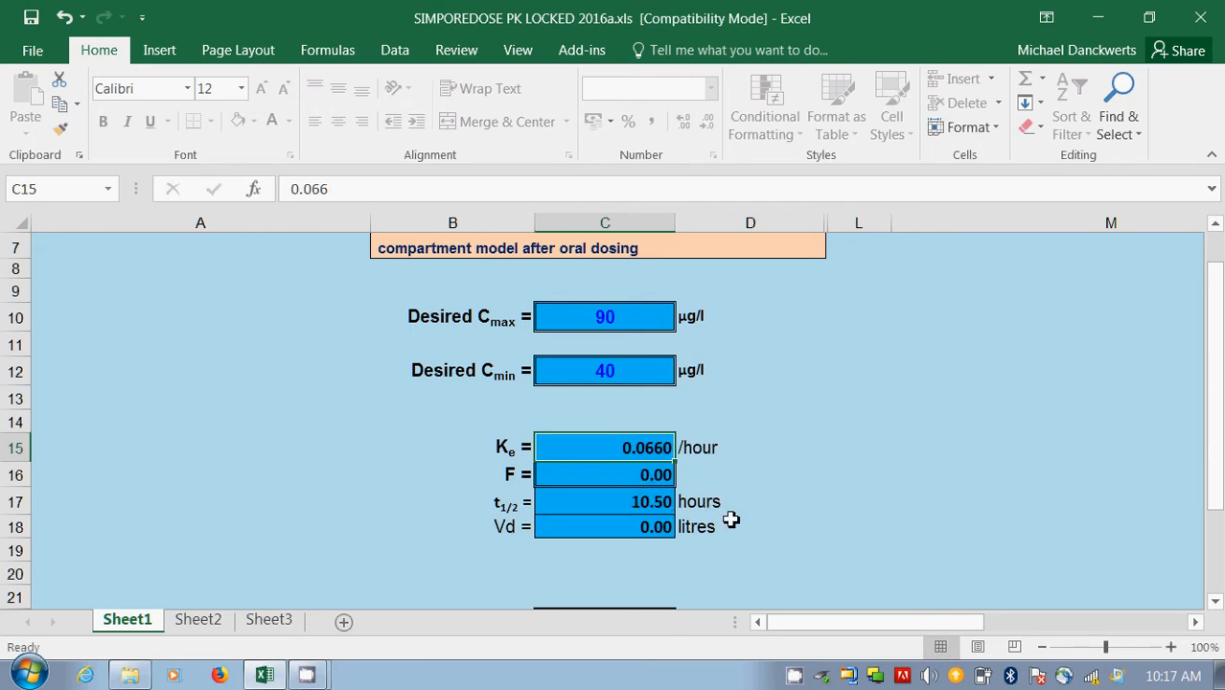
Set the bioavailability F in cell C16 to 0.75.
click(654, 480)
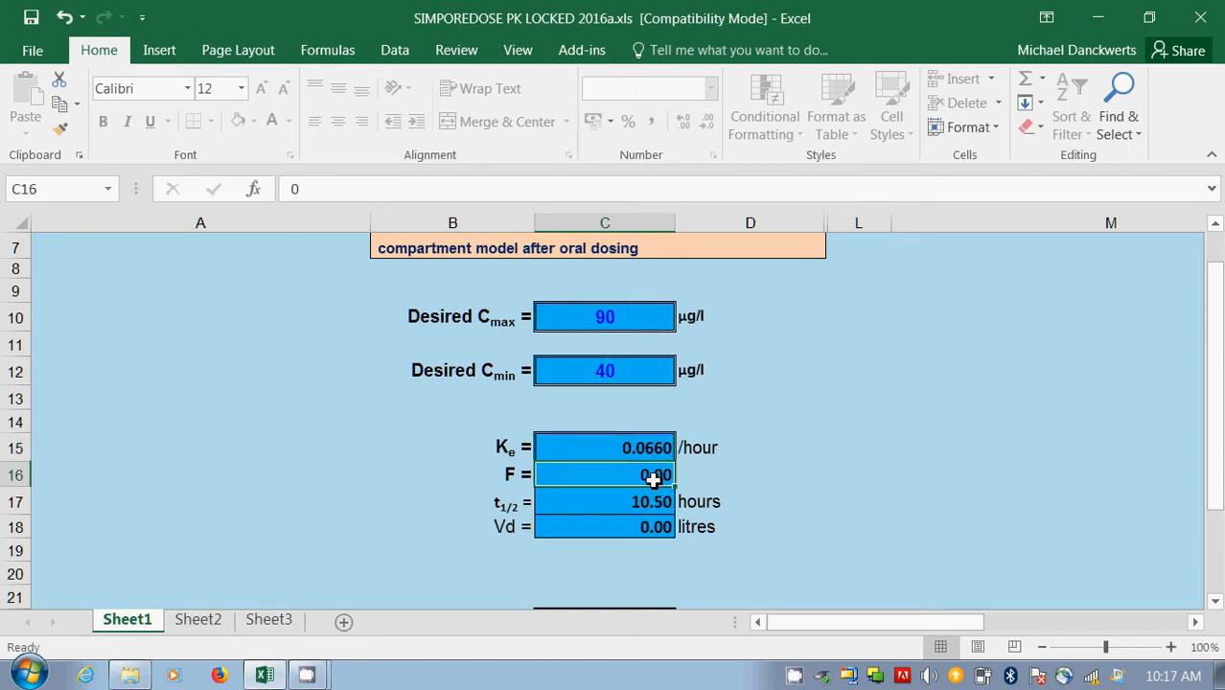
text(0)
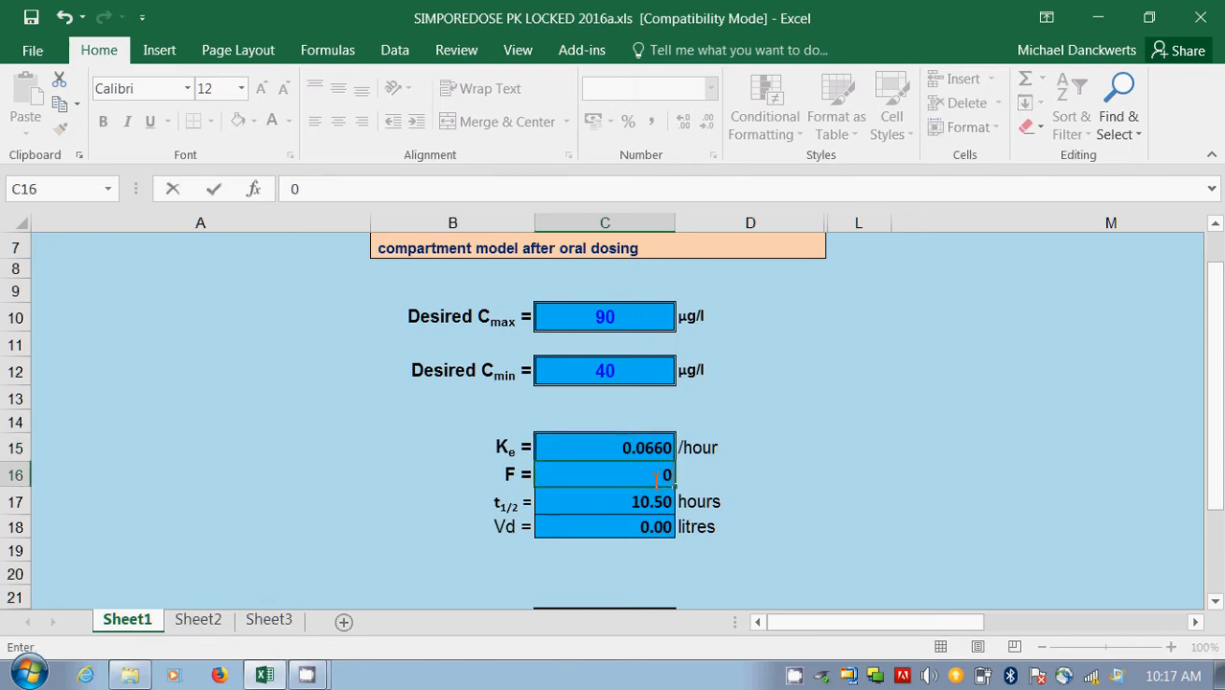
text(75)
key(BackSpace)
key(BackSpace)
key(BackSpace)
text(0.75)
Set the volume of distribution Vd in cell C18 to 192 litres.
click(657, 533)
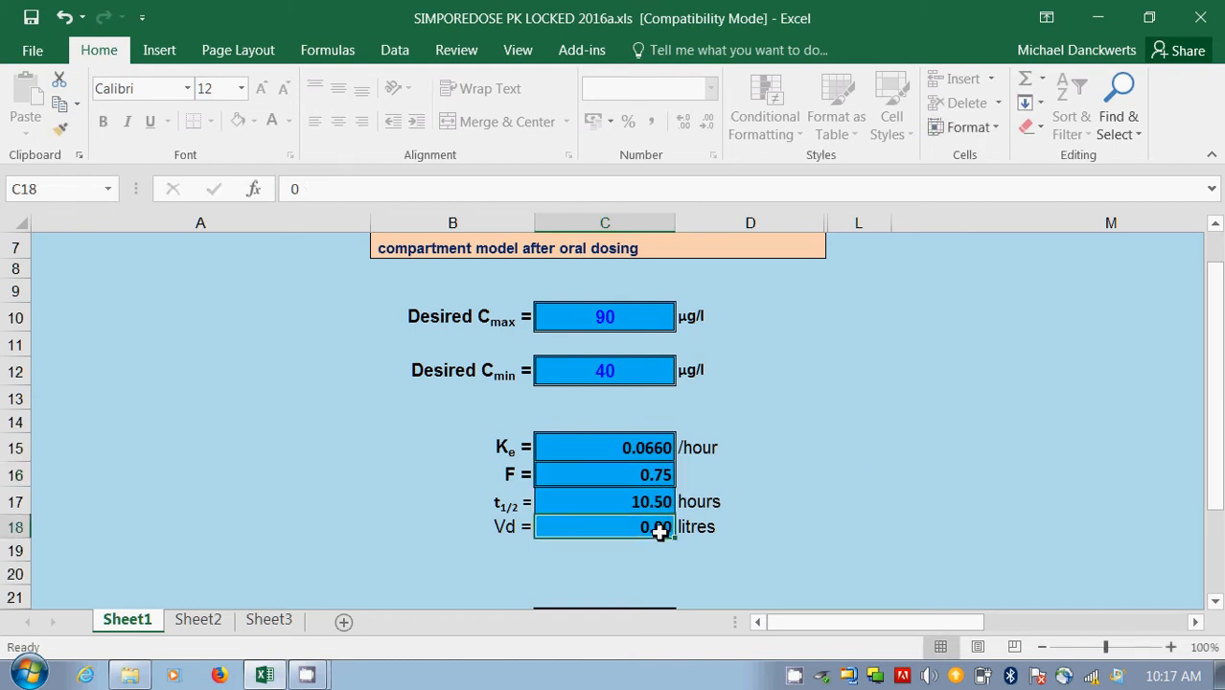
text(193)
key(BackSpace)
text(2)
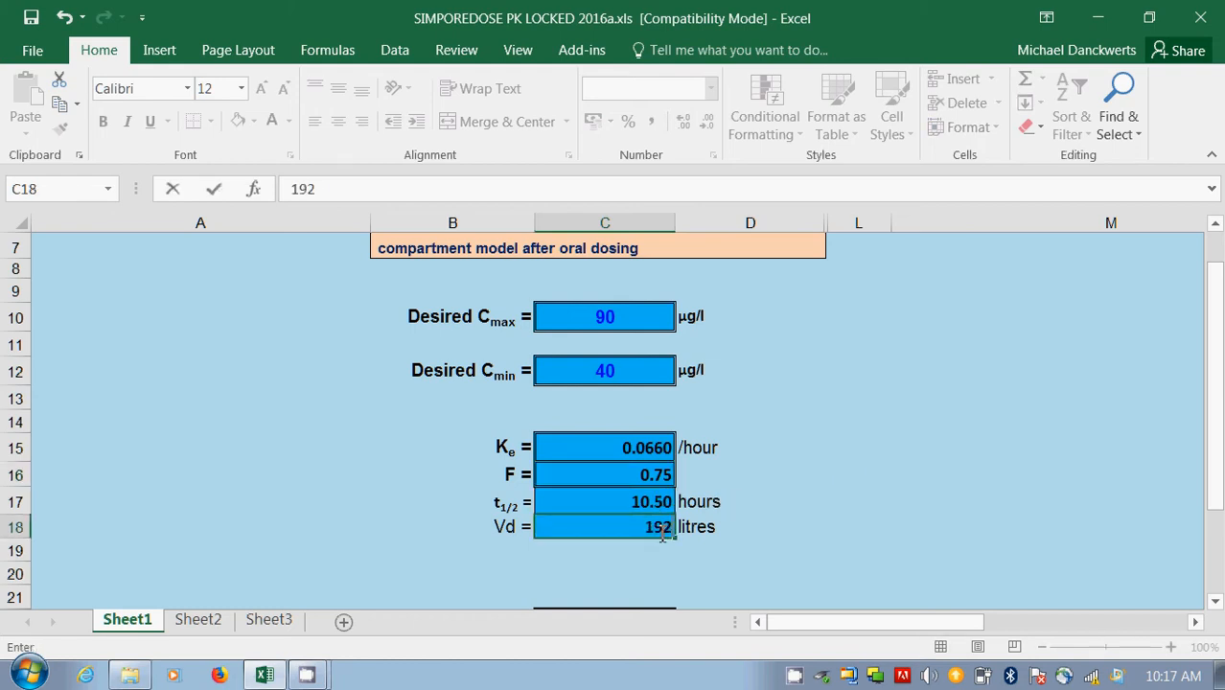
click(825, 549)
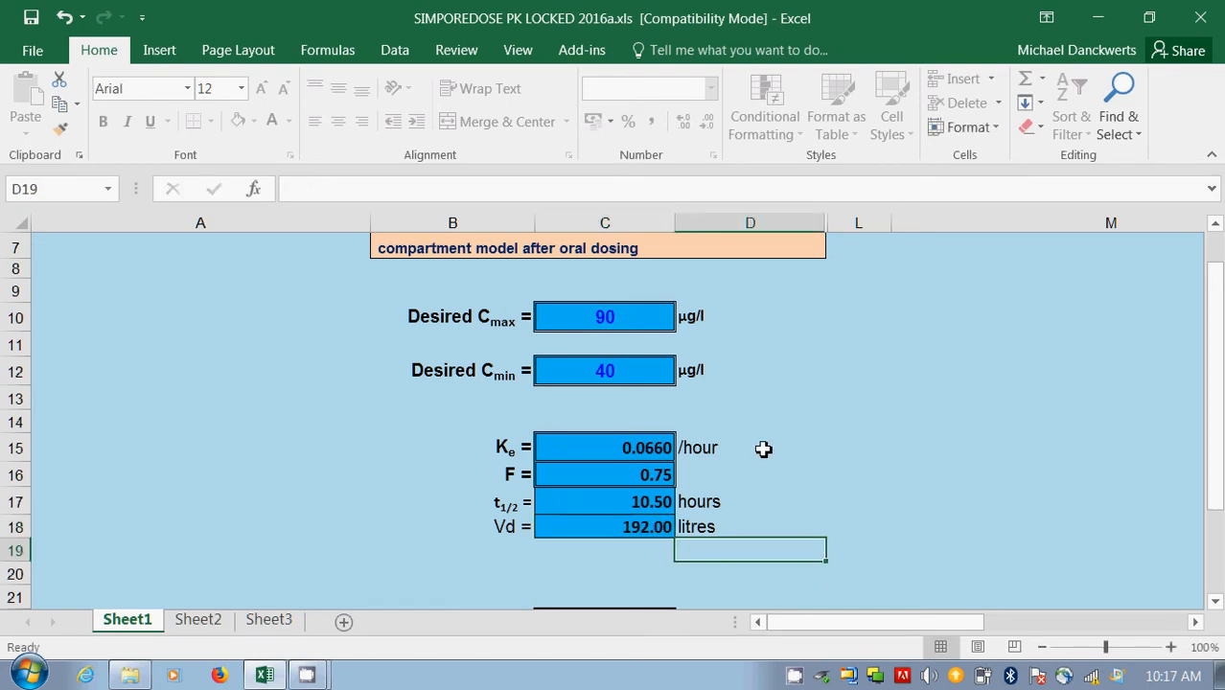
Examine the calculated Tmax and Dm,max against the desired concentrations and the entered pharmacokinetic parameters.
scroll(768, 437, down, 1)
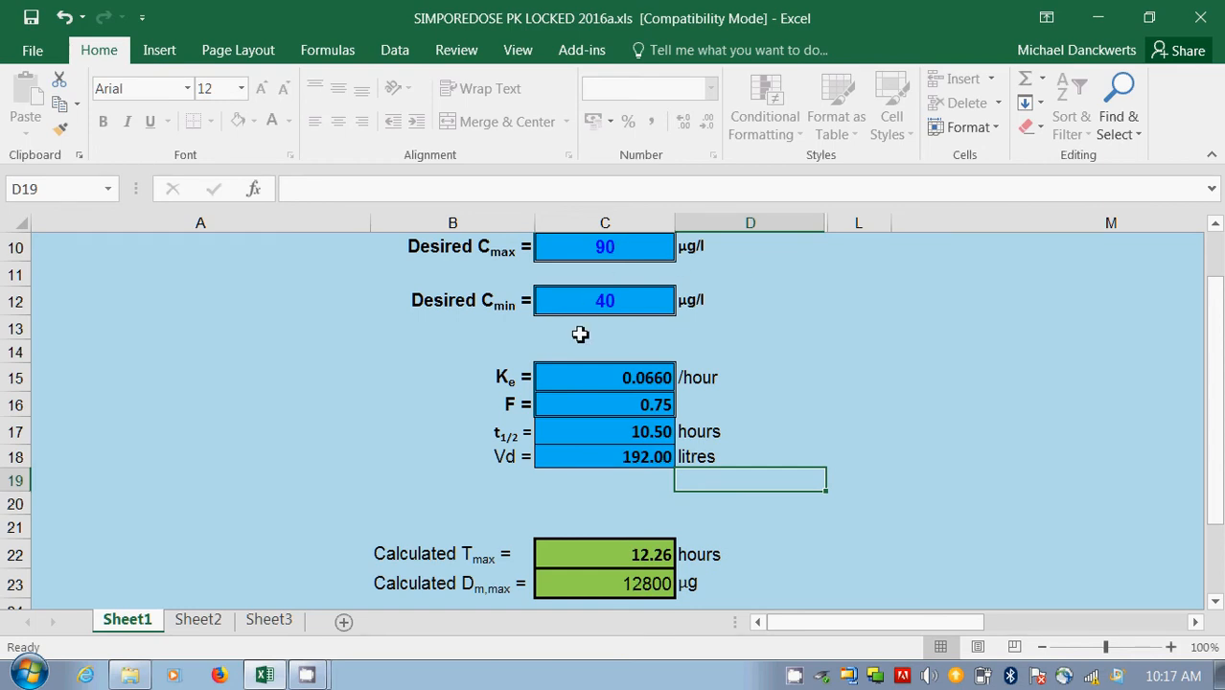
scroll(572, 431, down, 1)
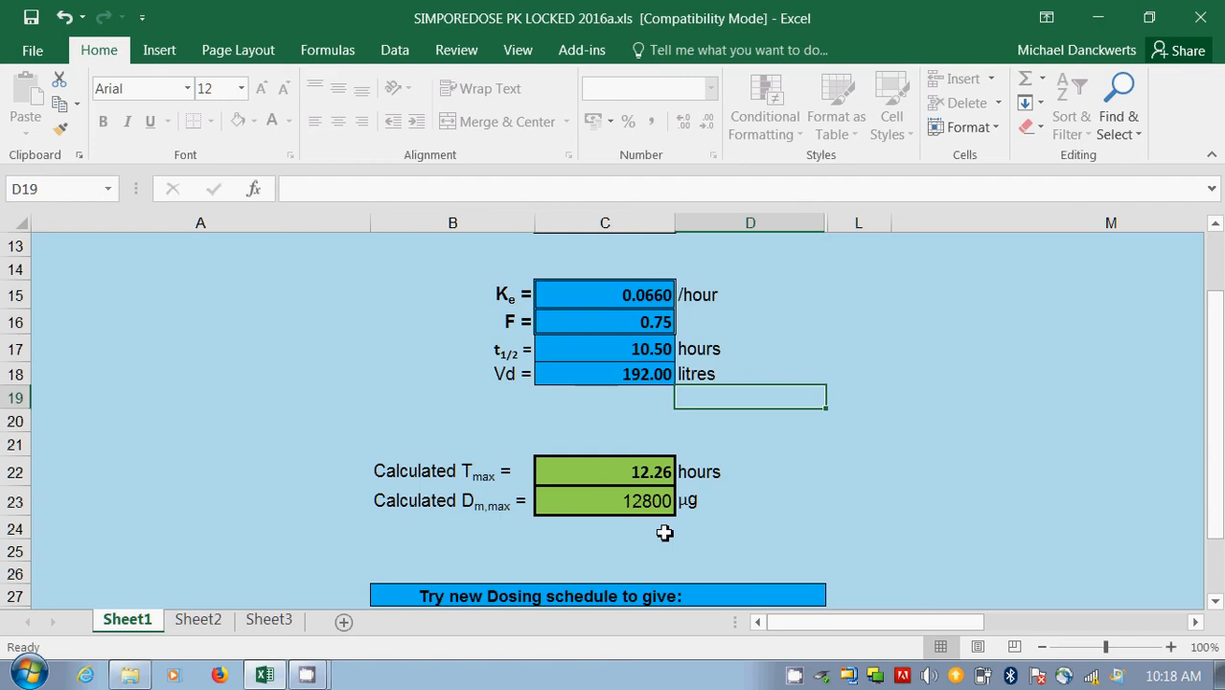
scroll(637, 389, up, 2)
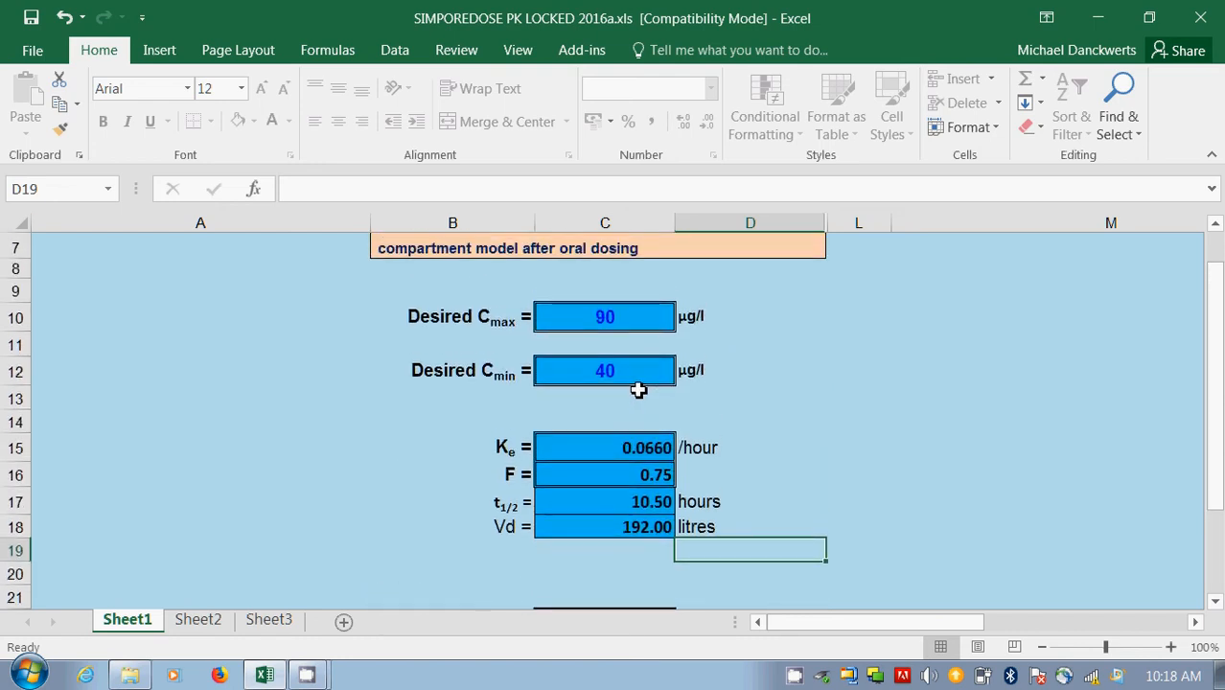
scroll(648, 378, down, 1)
scroll(648, 378, down, 1)
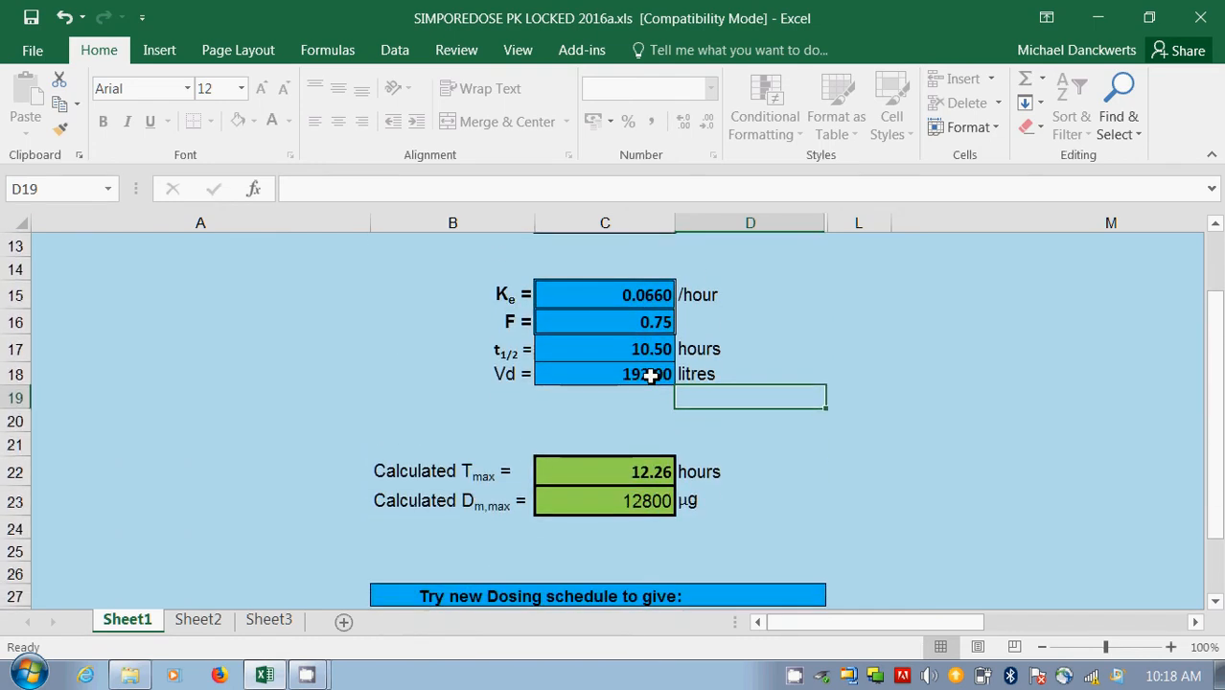
scroll(652, 375, down, 1)
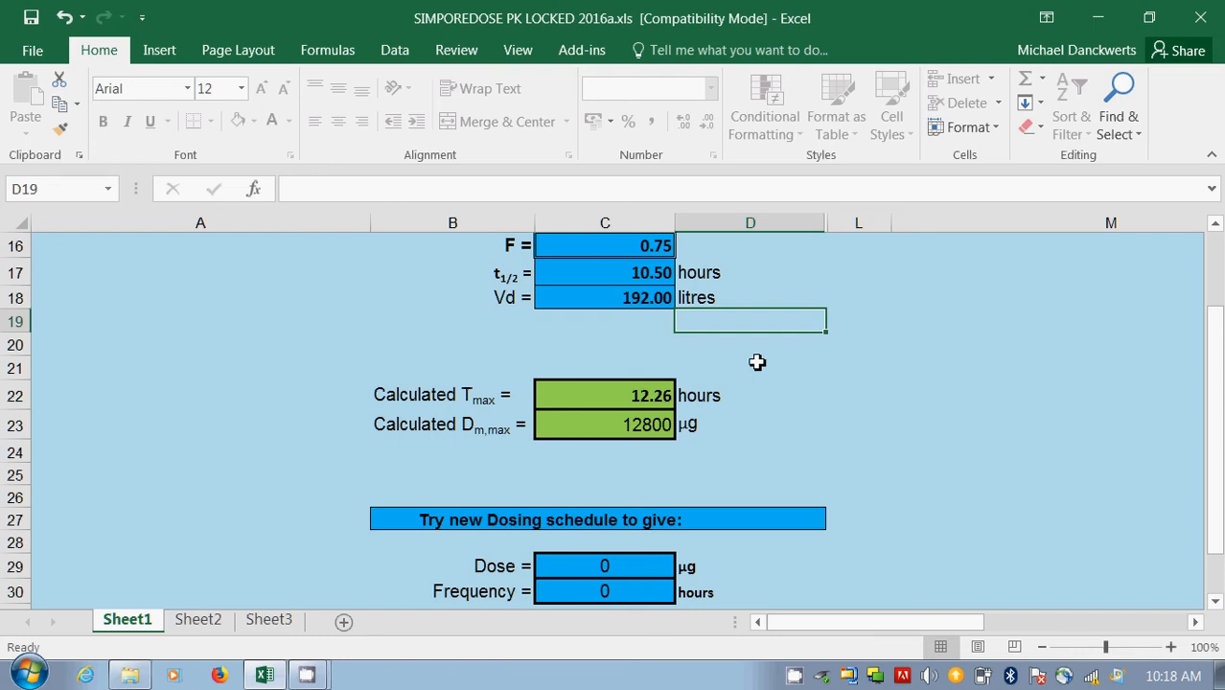
scroll(753, 361, down, 1)
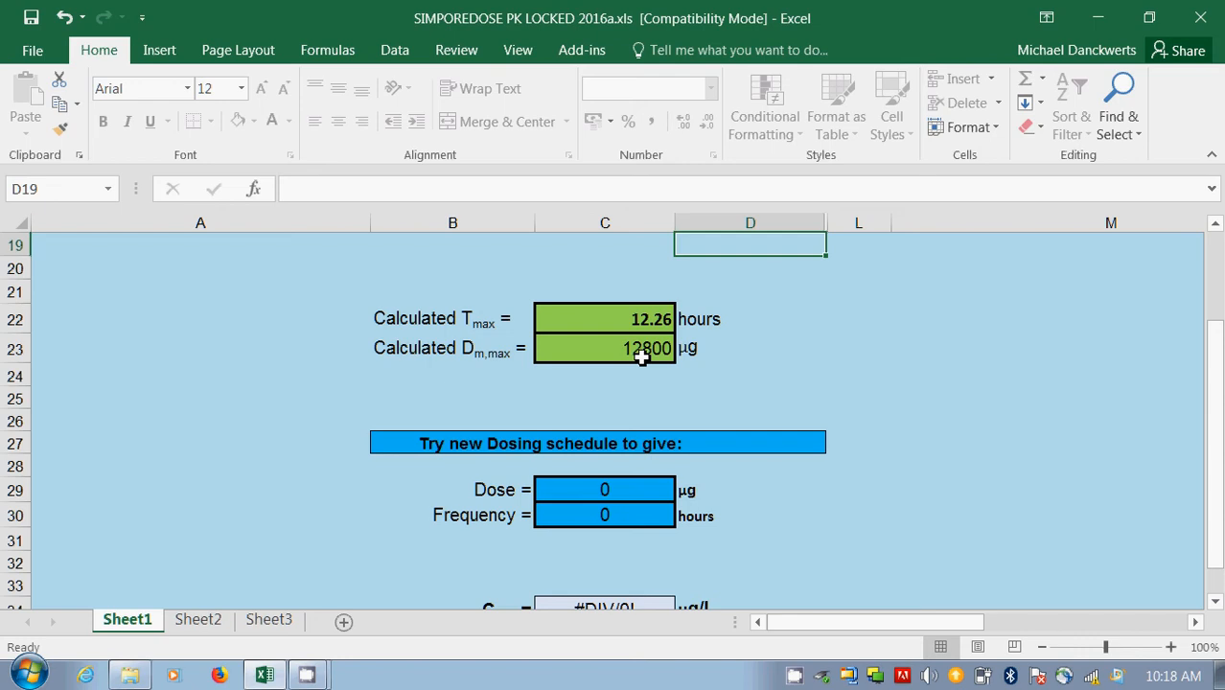
Enter a new dosing schedule with a dose of 10000 µg and a frequency of 12 hours.
click(610, 491)
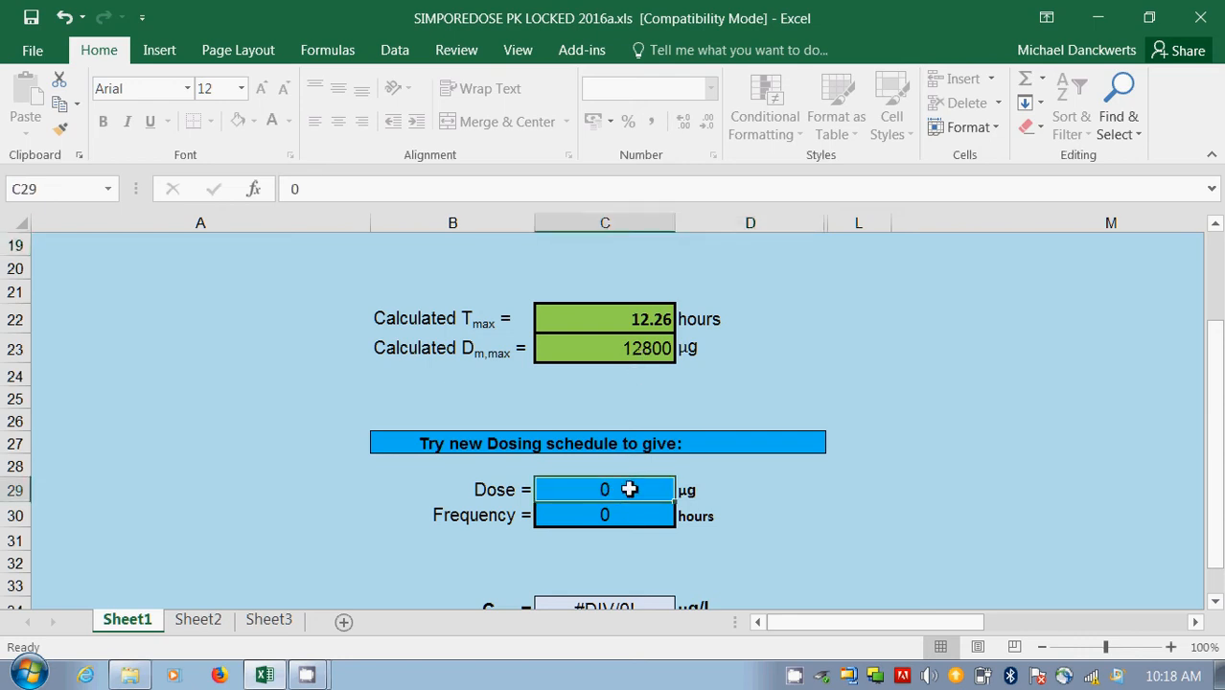
text(10000)
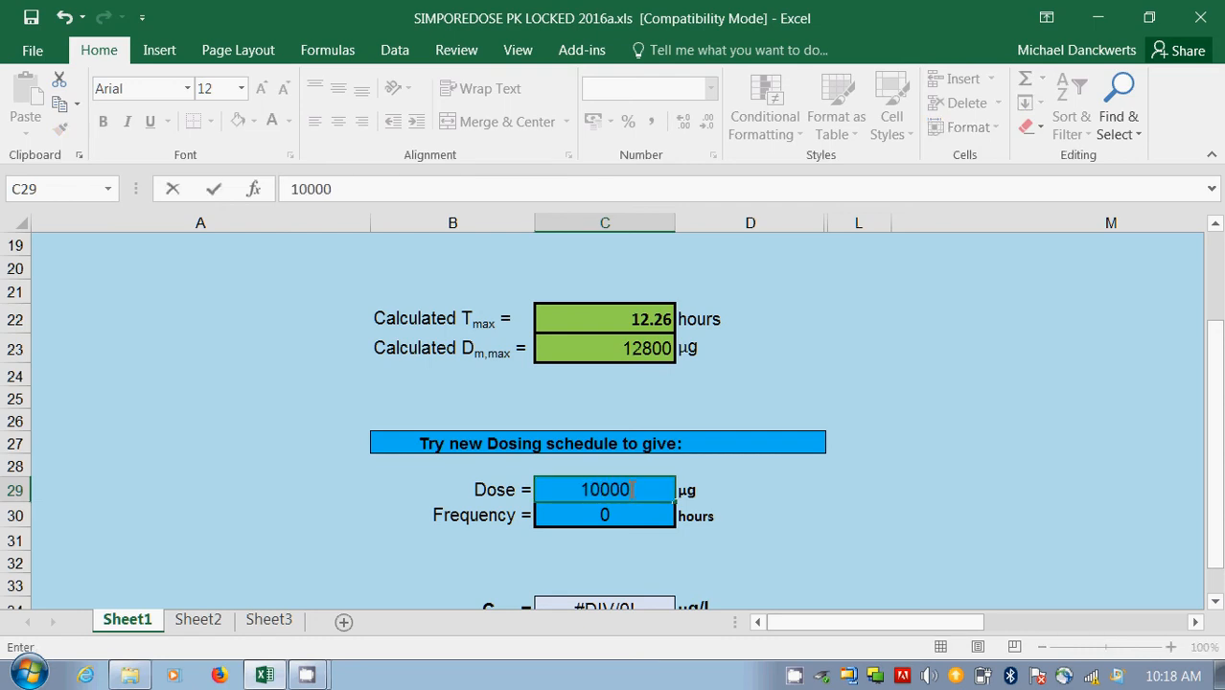
click(610, 519)
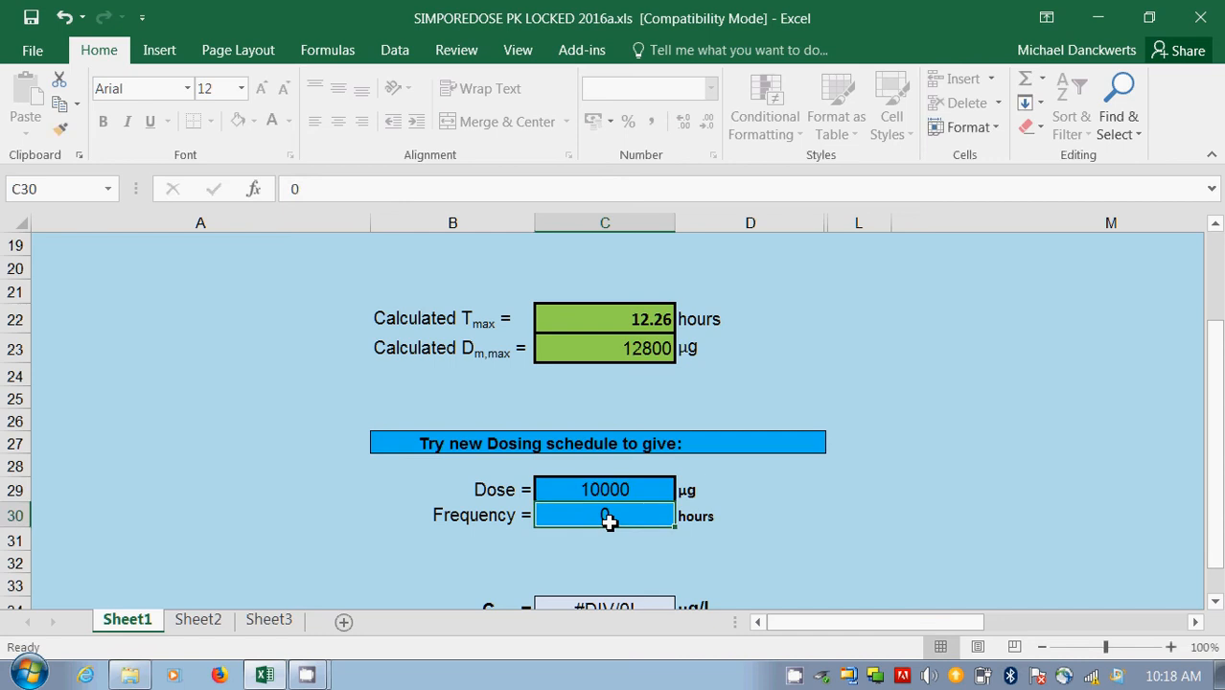
text(12)
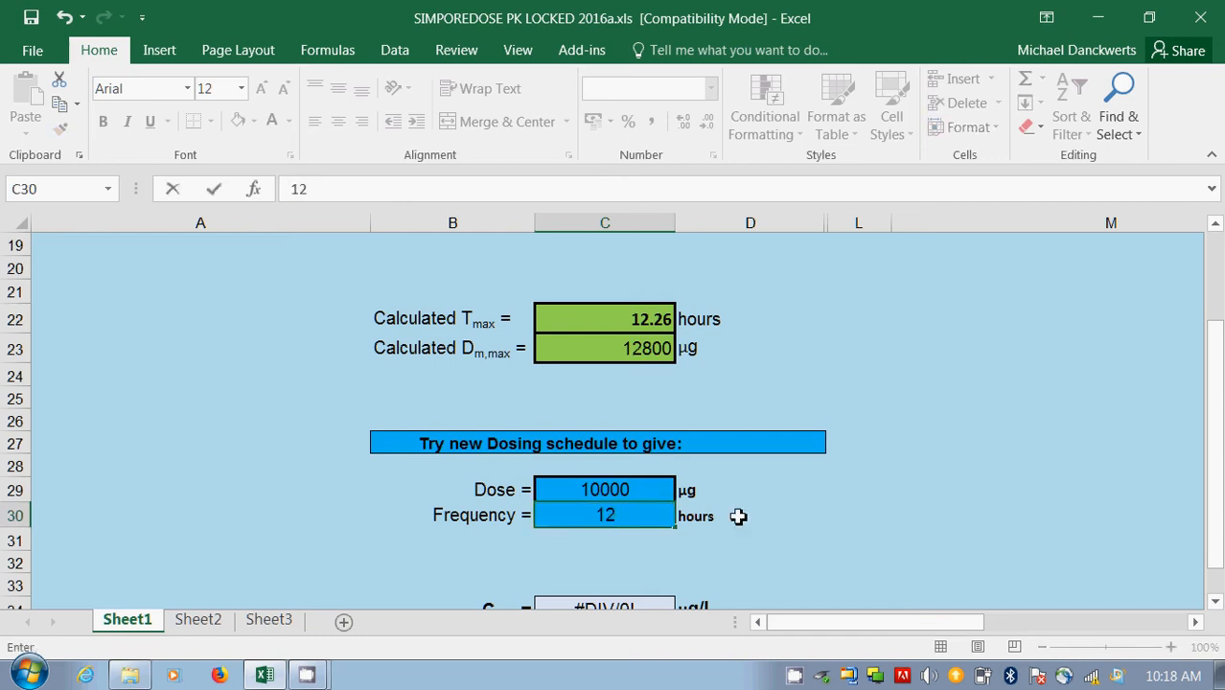
key(ctrl+Return)
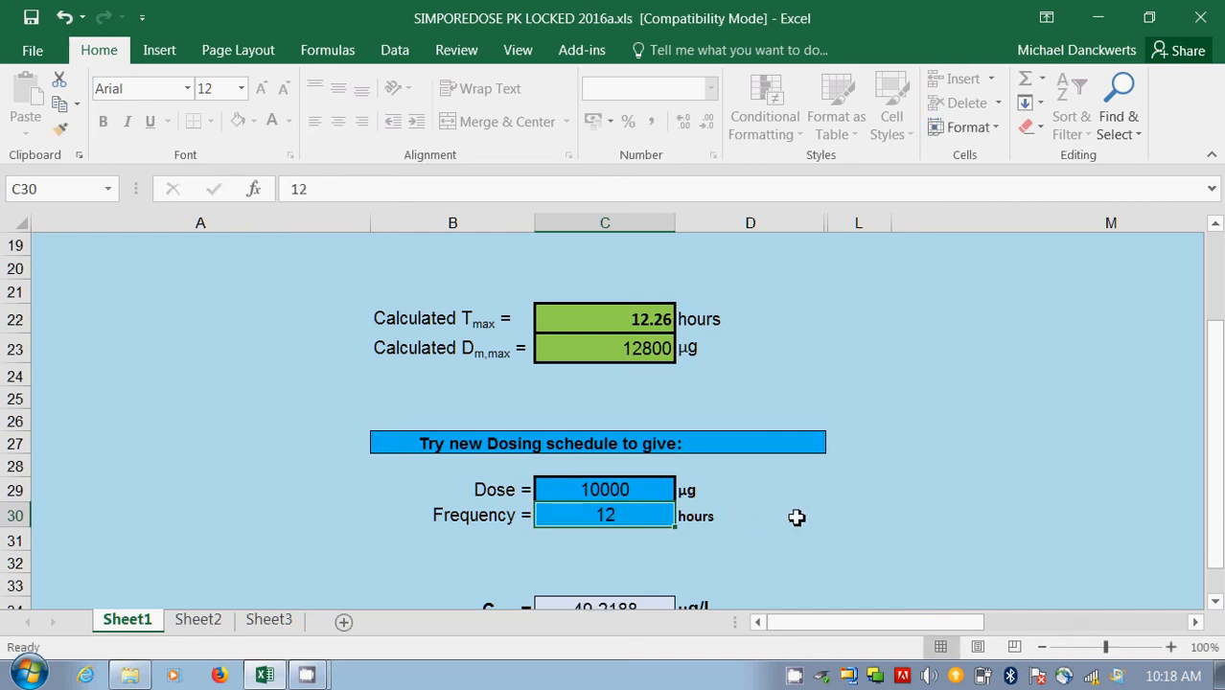
Set the dosing frequency of the new schedule to 8 hours.
scroll(798, 495, down, 2)
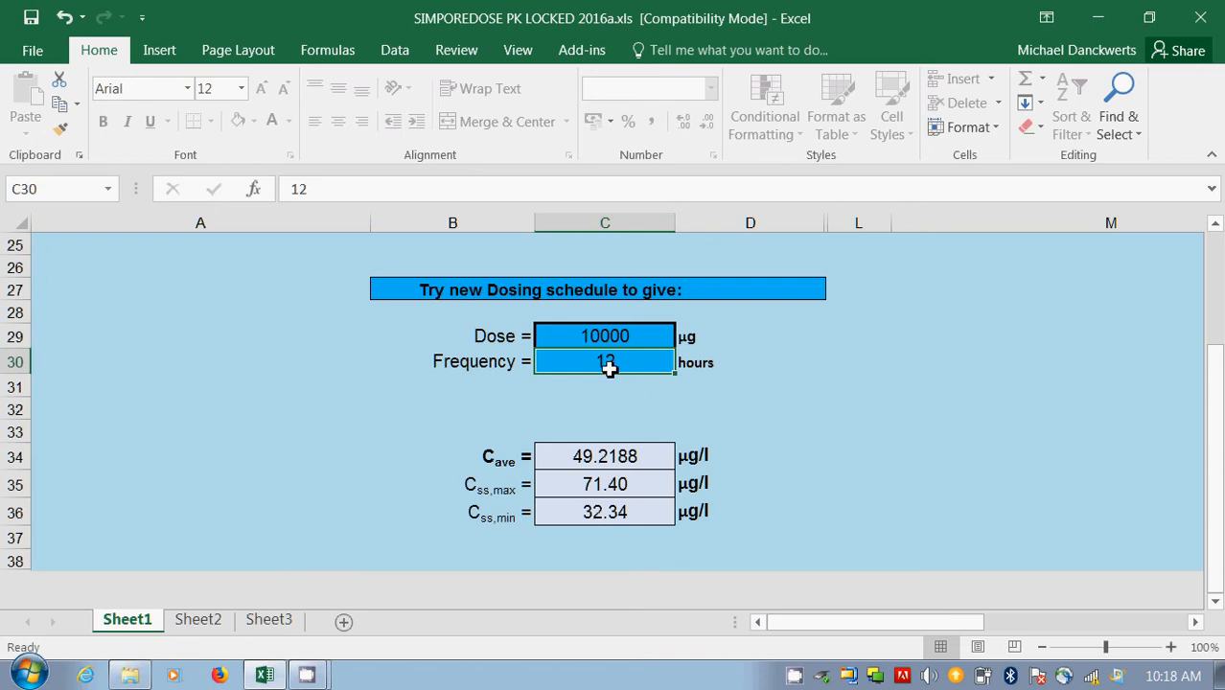
text(8)
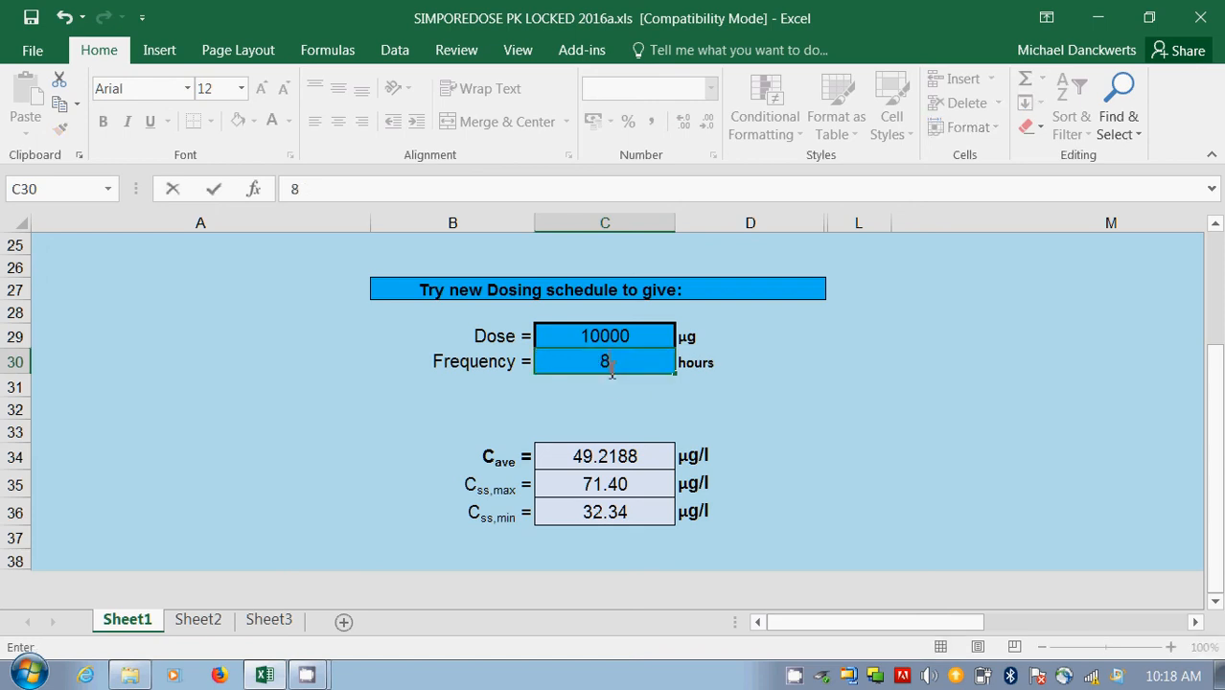
key(Return)
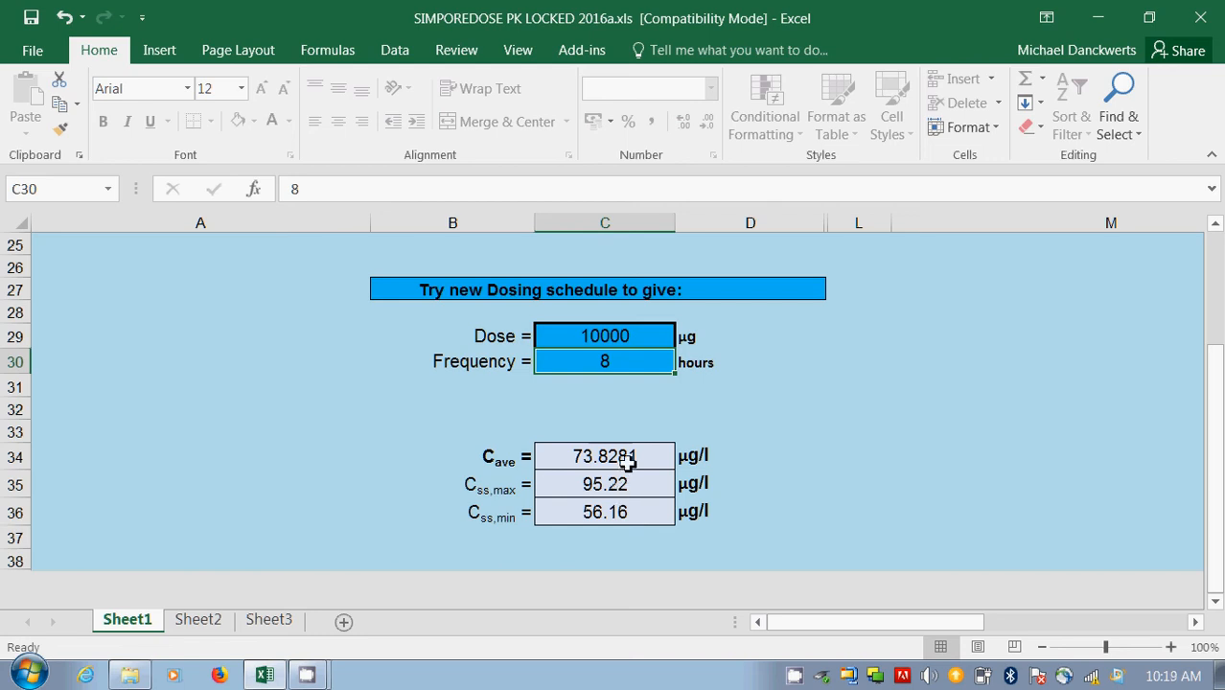
Set the dose of the new schedule to 5000 µg.
click(619, 336)
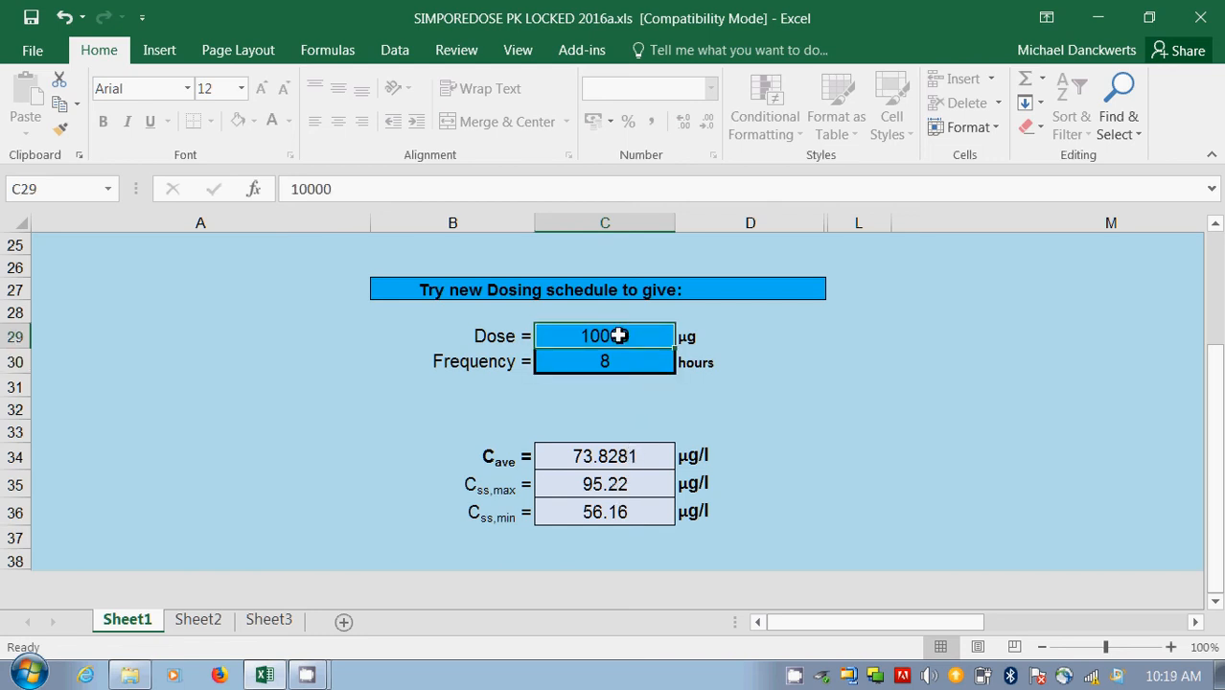
text(55)
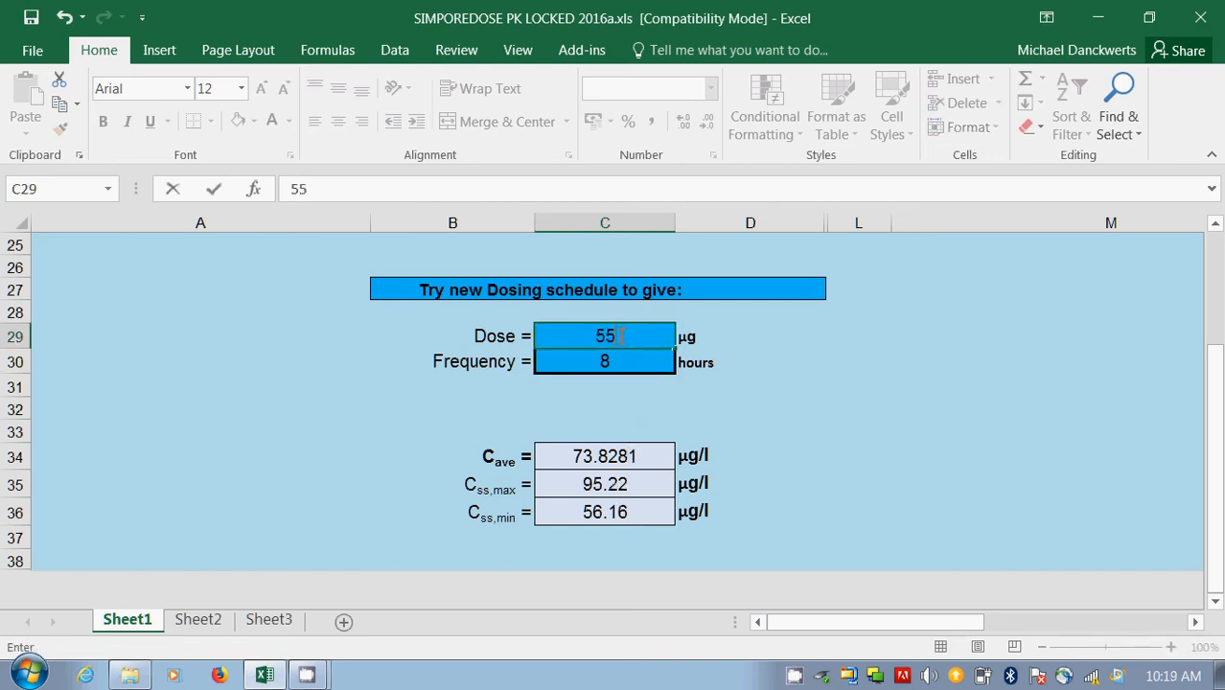
key(BackSpace)
text(000)
click(752, 404)
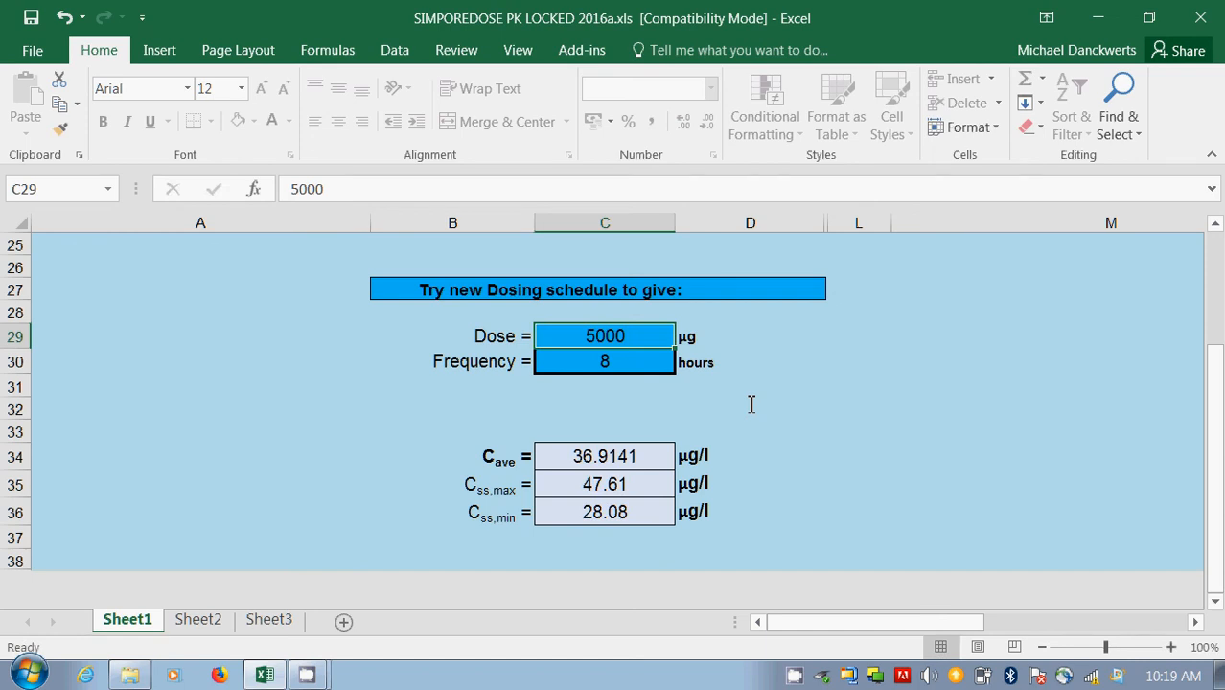
Set the dosing frequency of the new schedule to 6 hours.
click(610, 368)
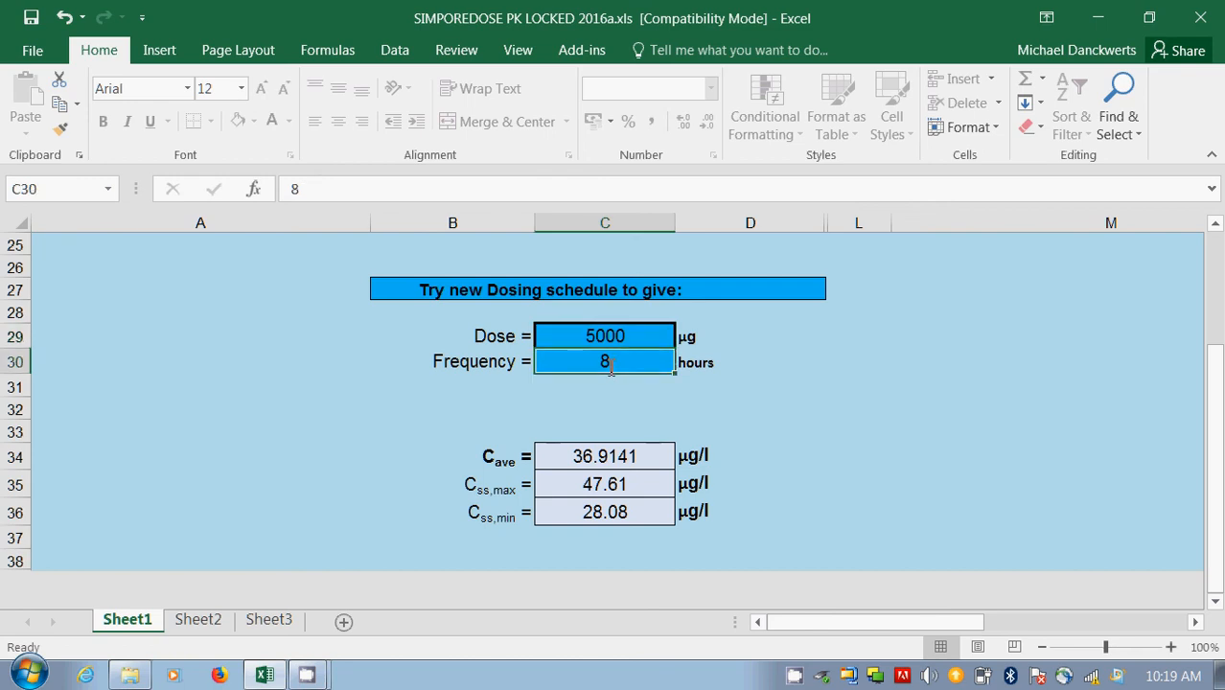
text(6)
click(746, 436)
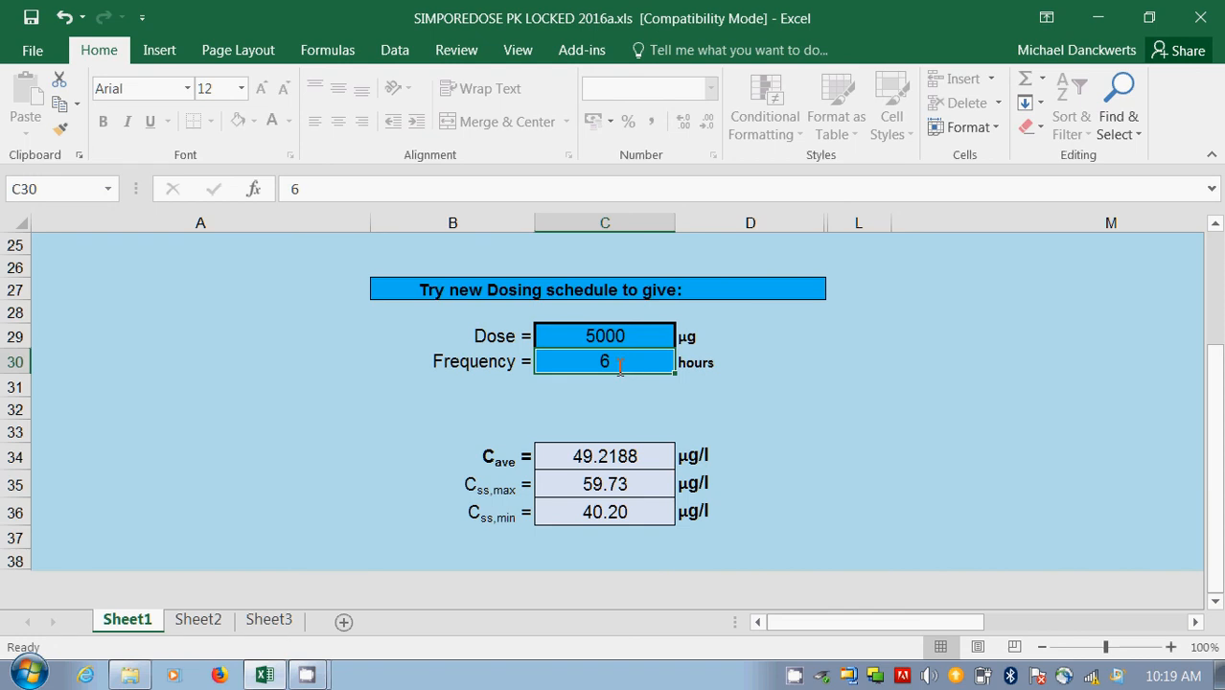
Try a dosing frequency of 4 hours for the new schedule, and return it to 6 hours.
text(4)
key(Return)
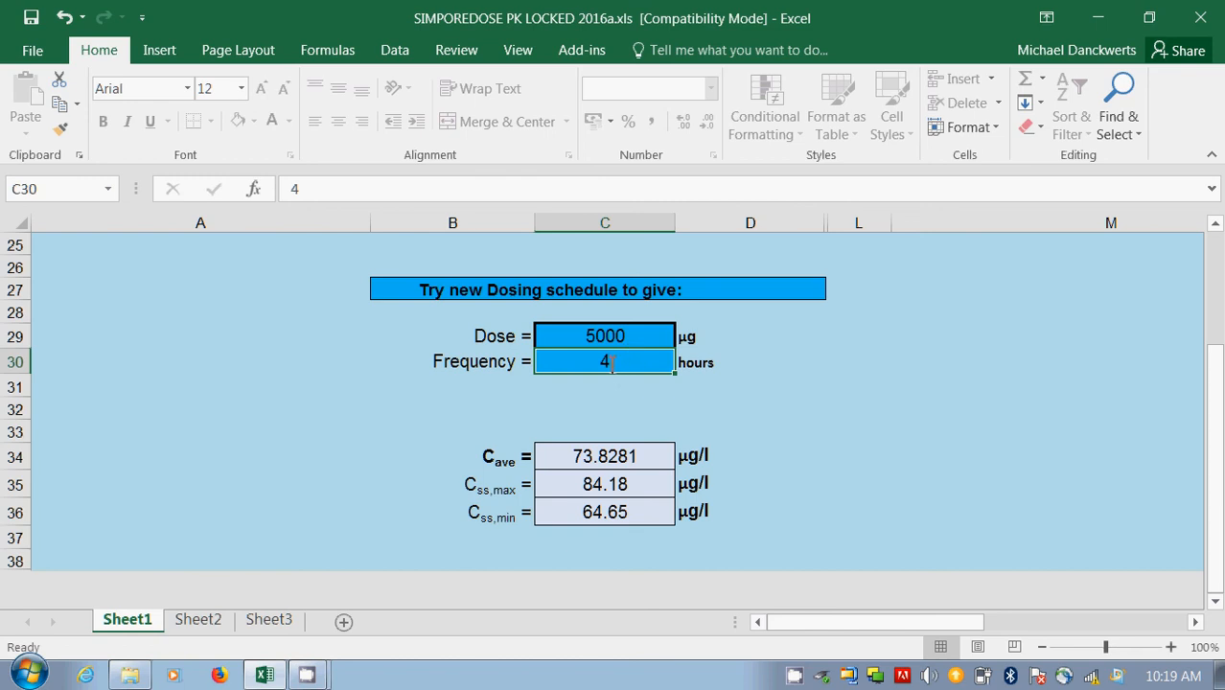
text(6)
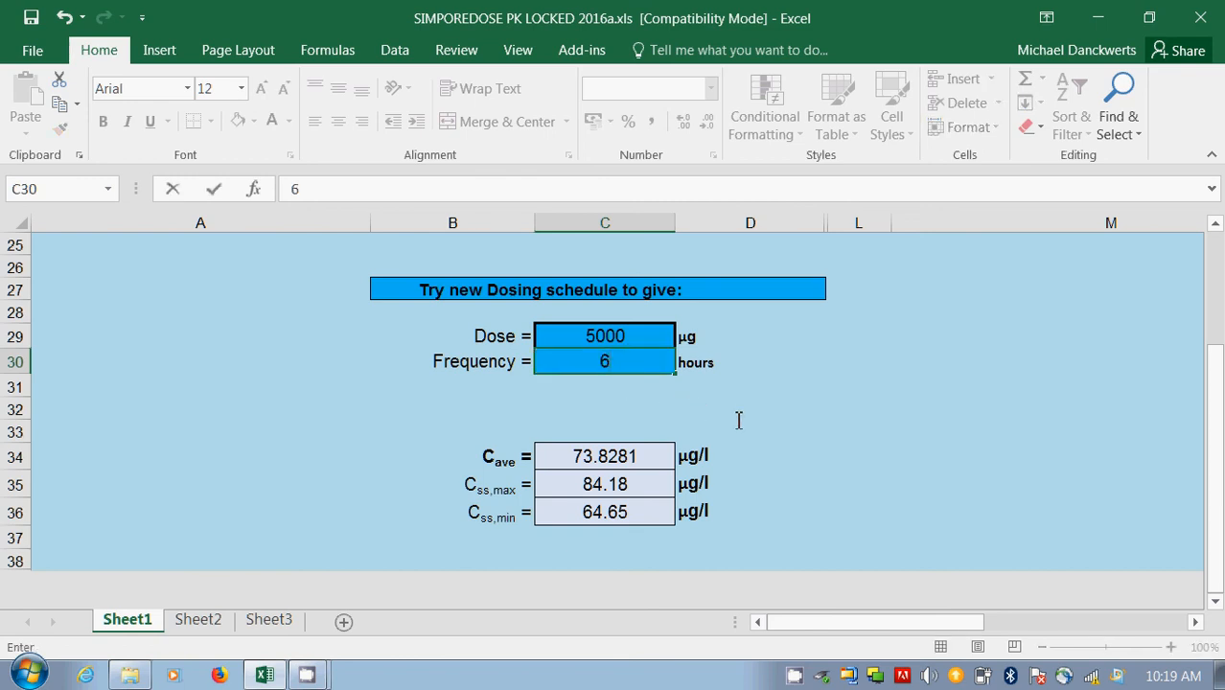
key(Return)
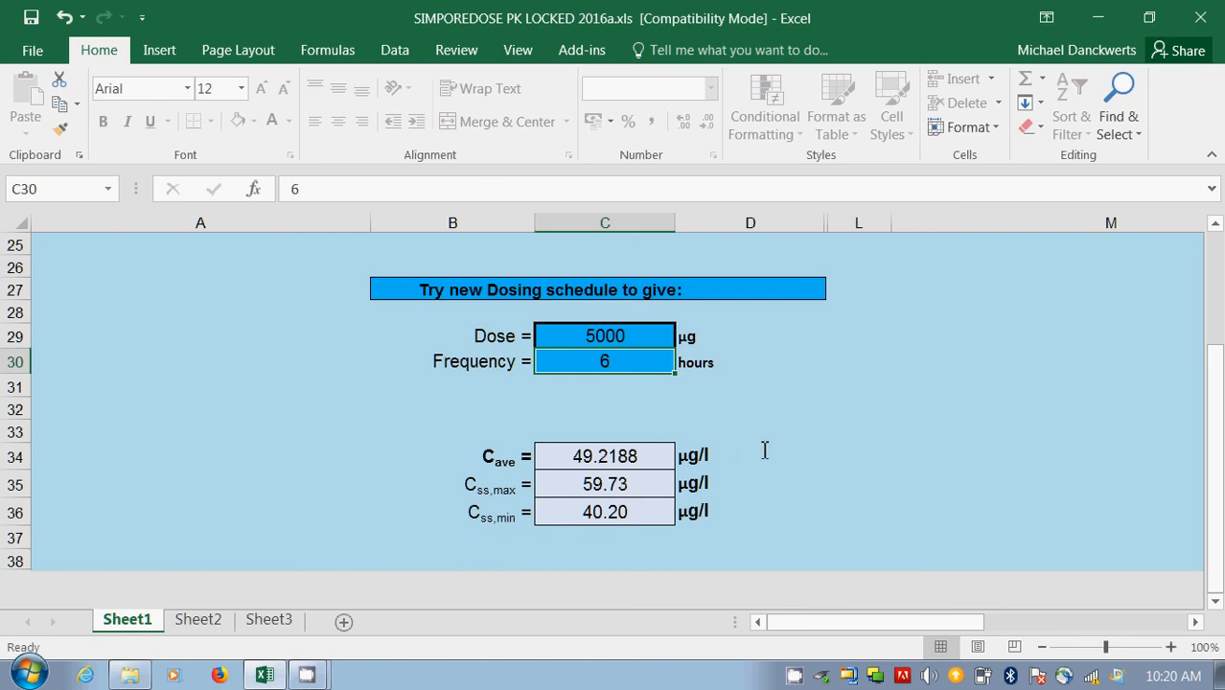
Compare the desired Cmax and Cmin and the calculated Tmax and Dm,max with the new schedule's steady-state concentrations.
scroll(765, 451, up, 4)
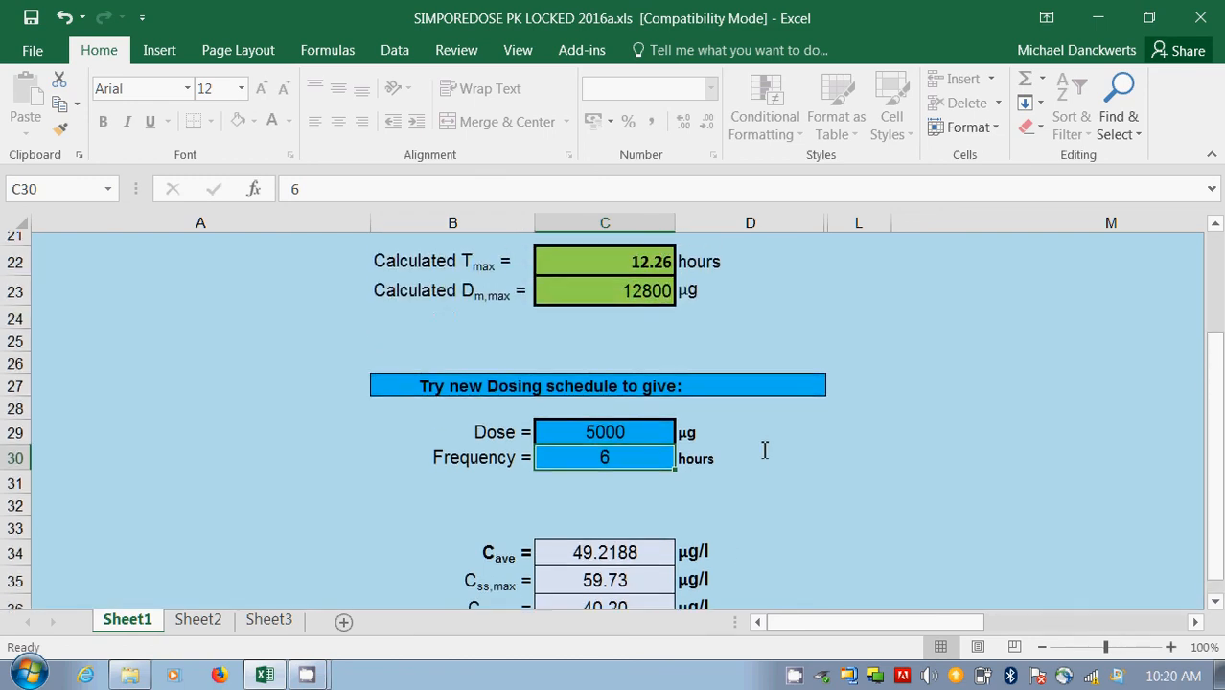
scroll(765, 451, up, 2)
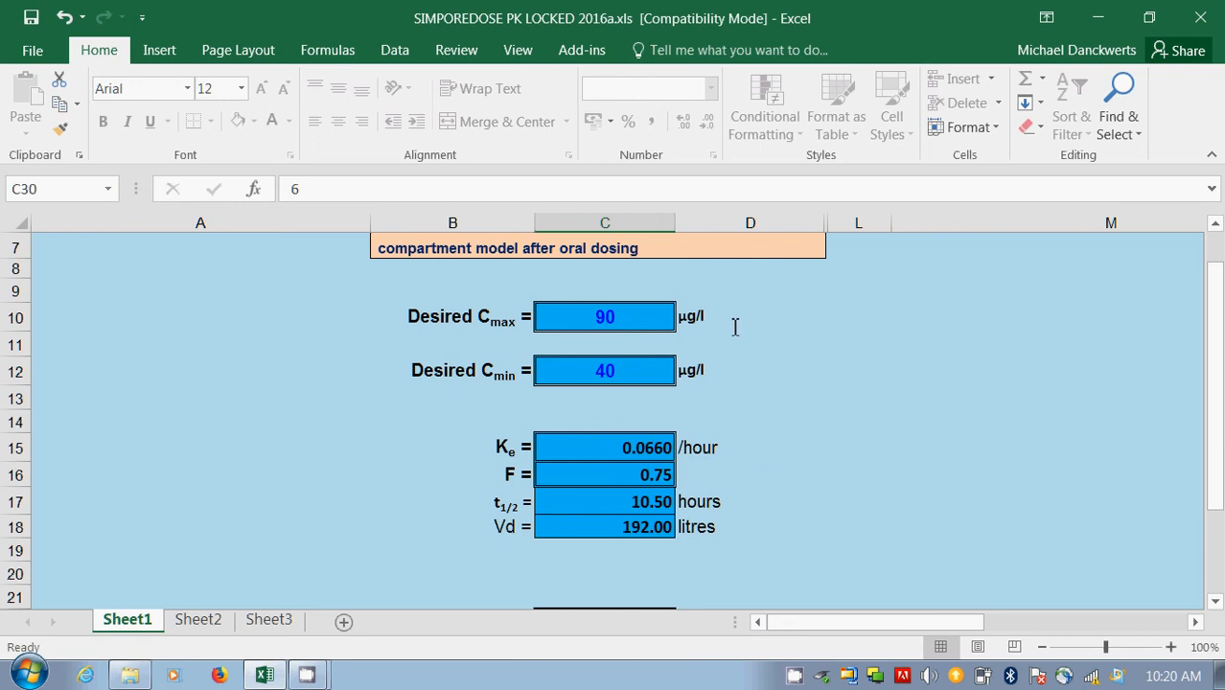
scroll(848, 382, down, 3)
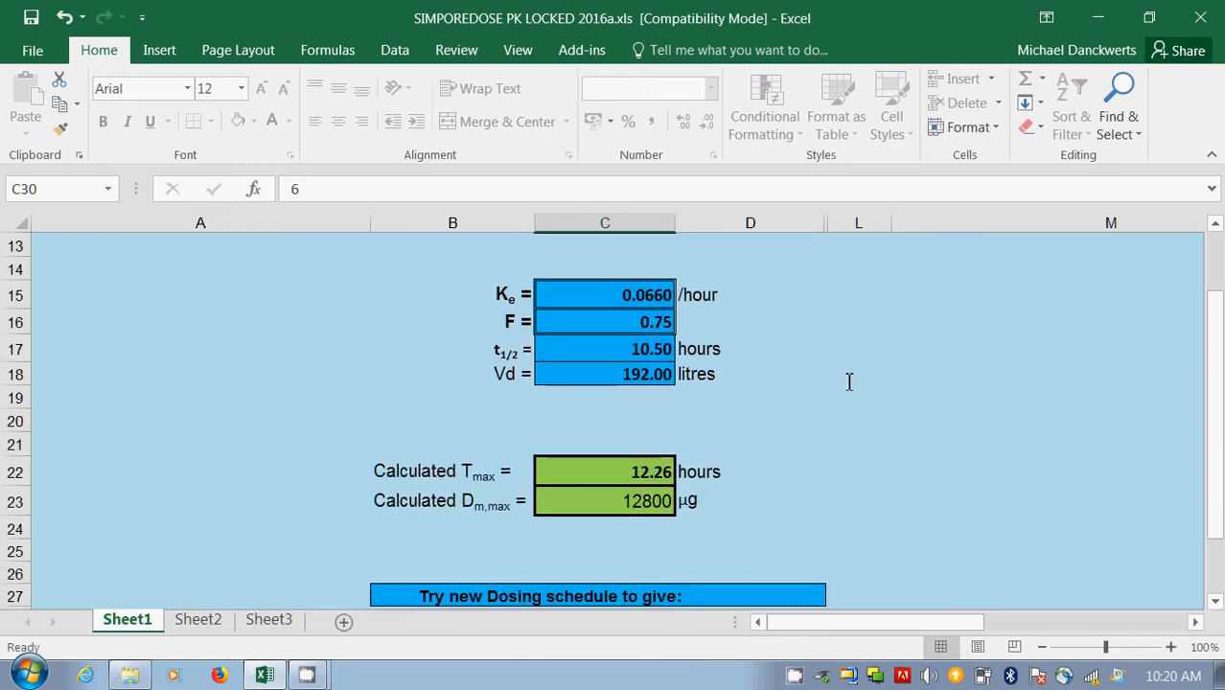
scroll(849, 382, down, 1)
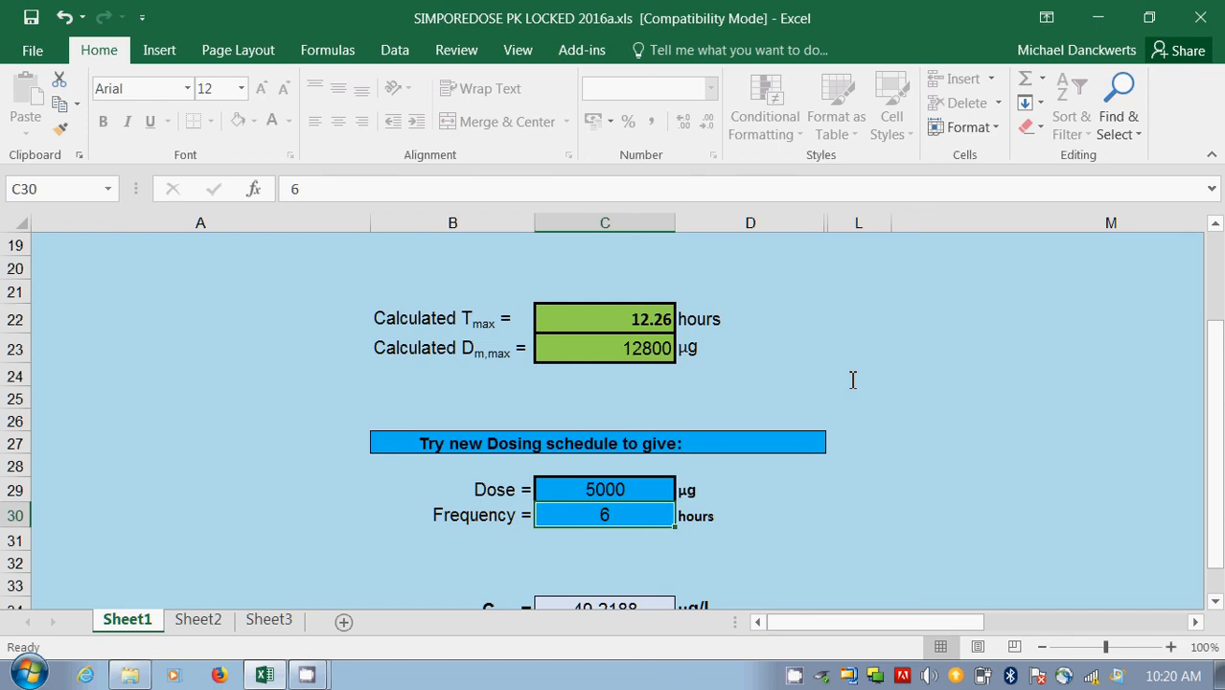
scroll(852, 380, down, 1)
scroll(855, 380, down, 1)
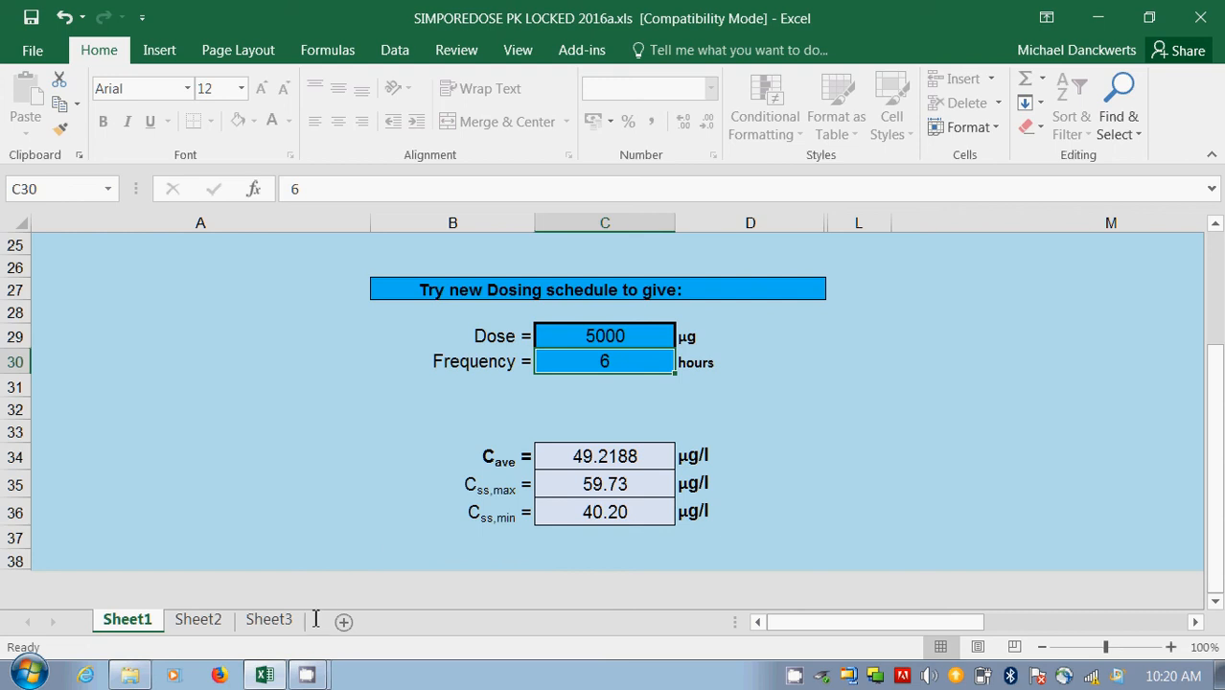
click(306, 676)
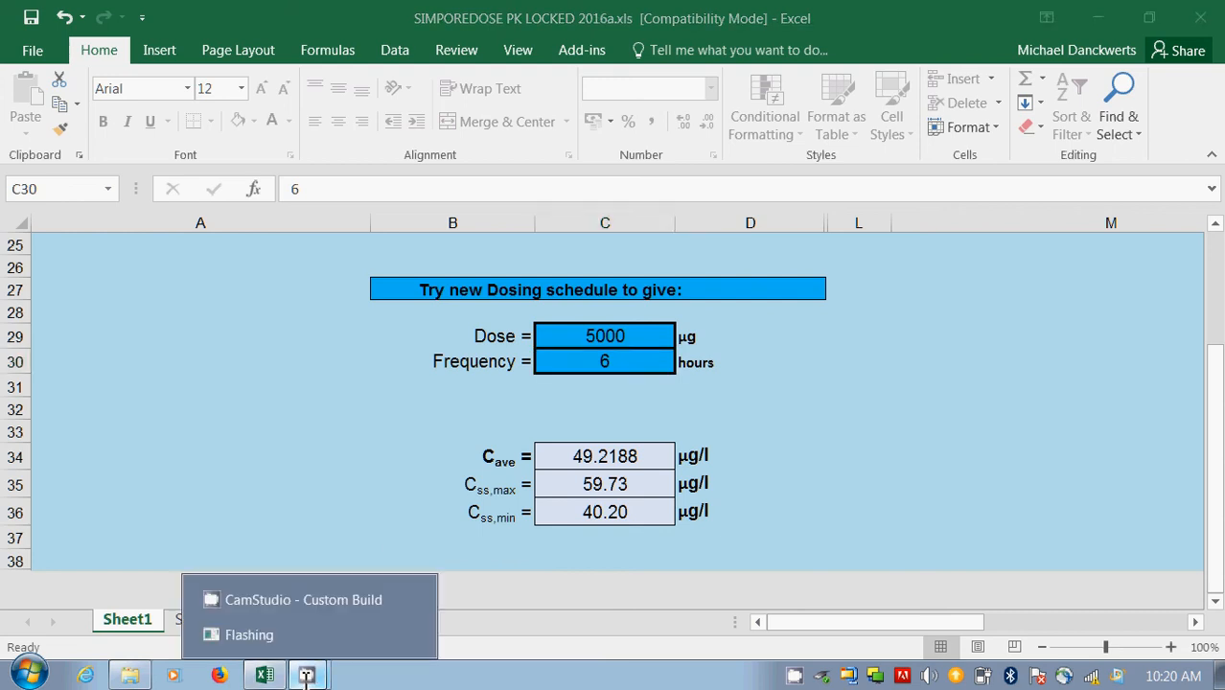
click(260, 602)
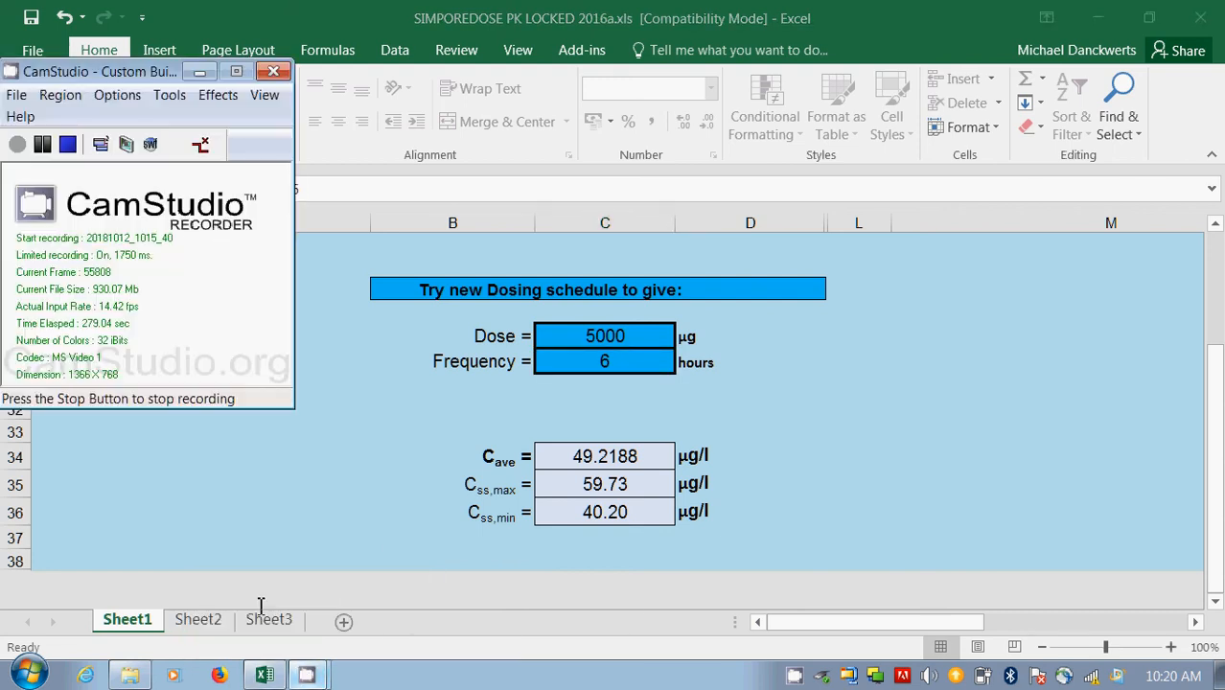